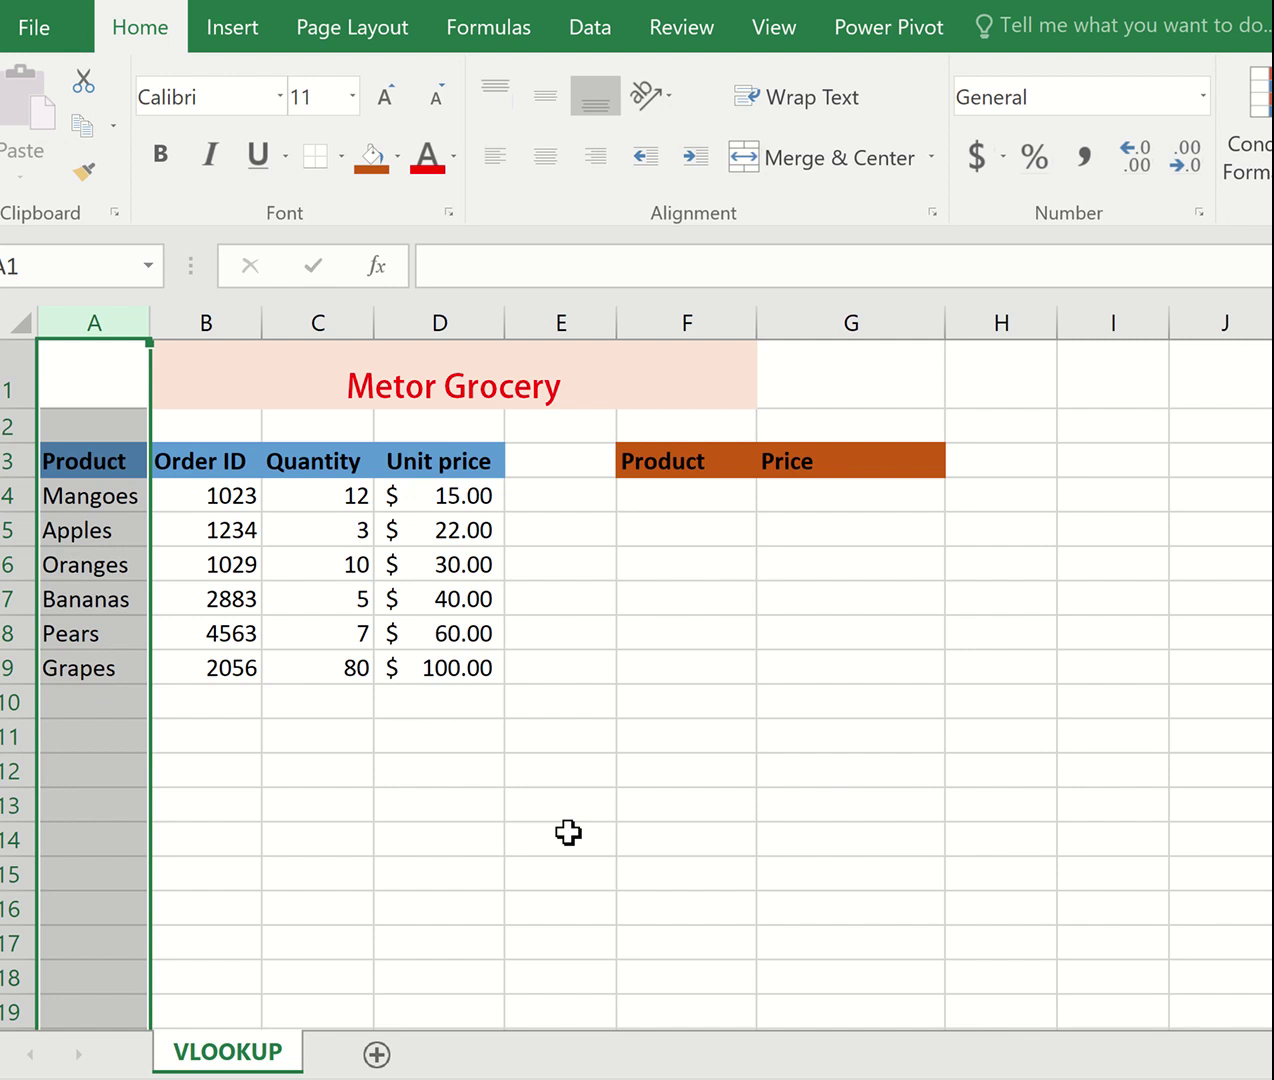
# Step: Look over the Order ID, Quantity, Unit price and Product columns, then enter Mangoes in F4
pyautogui.click(217, 325)
pyautogui.click(316, 322)
pyautogui.click(420, 320)
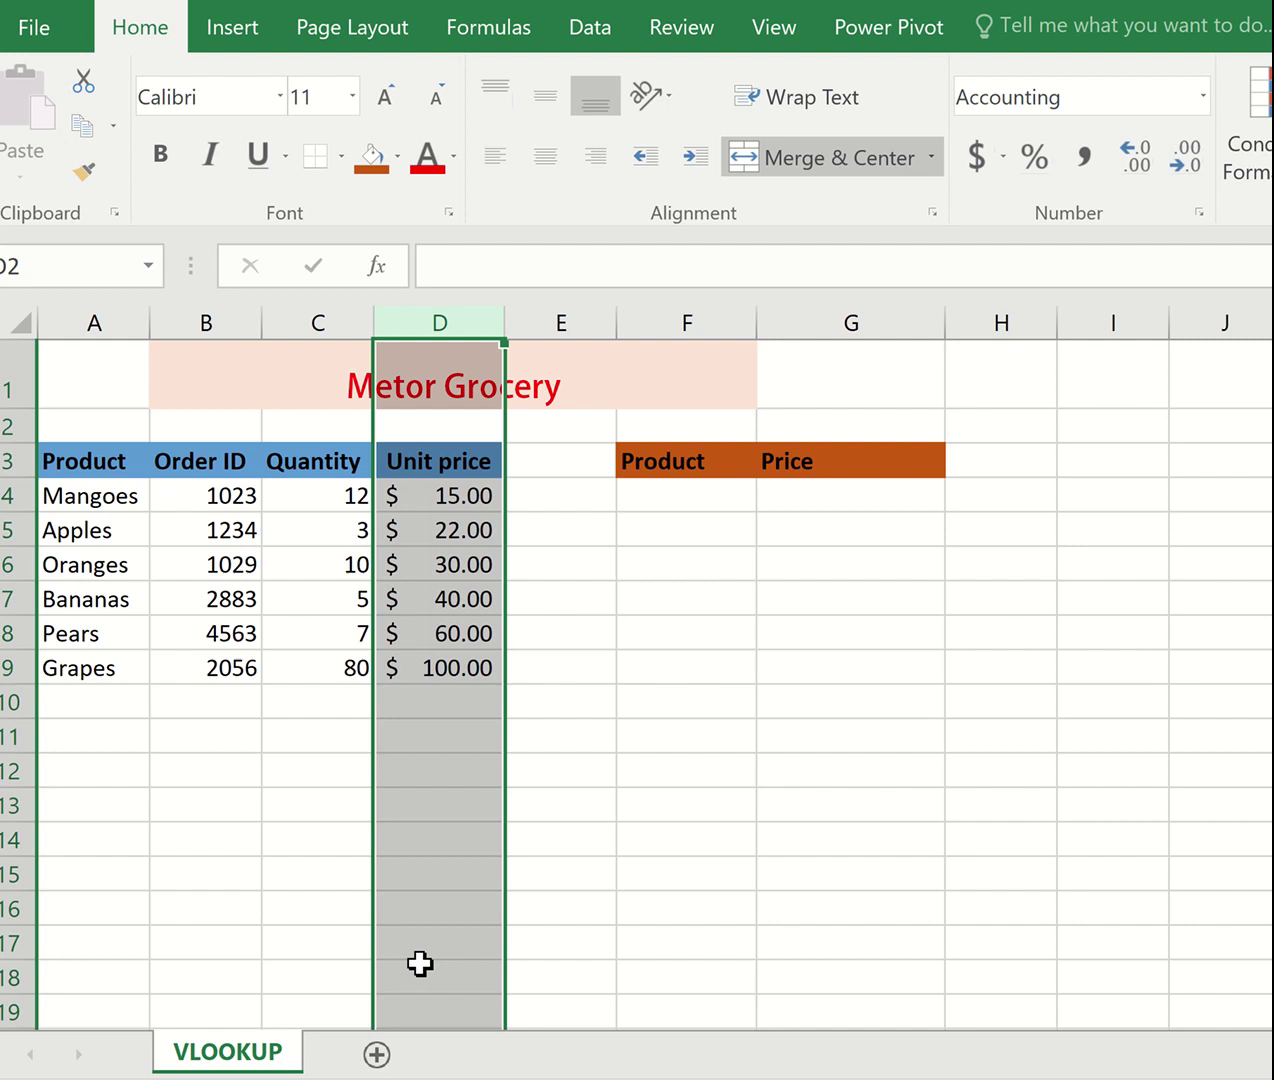
pyautogui.click(106, 318)
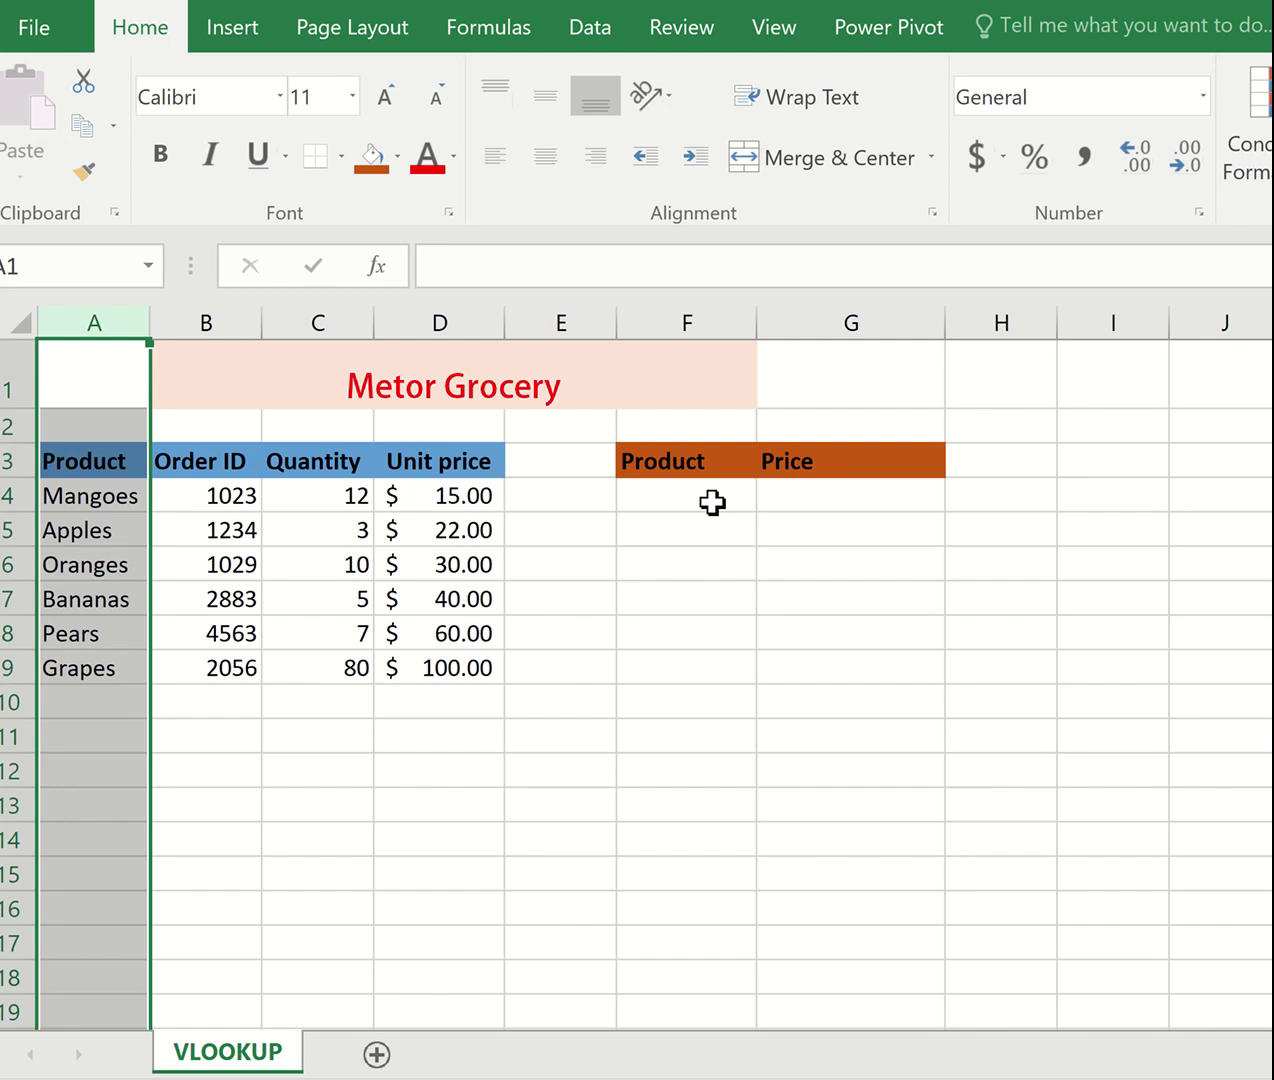
pyautogui.click(709, 500)
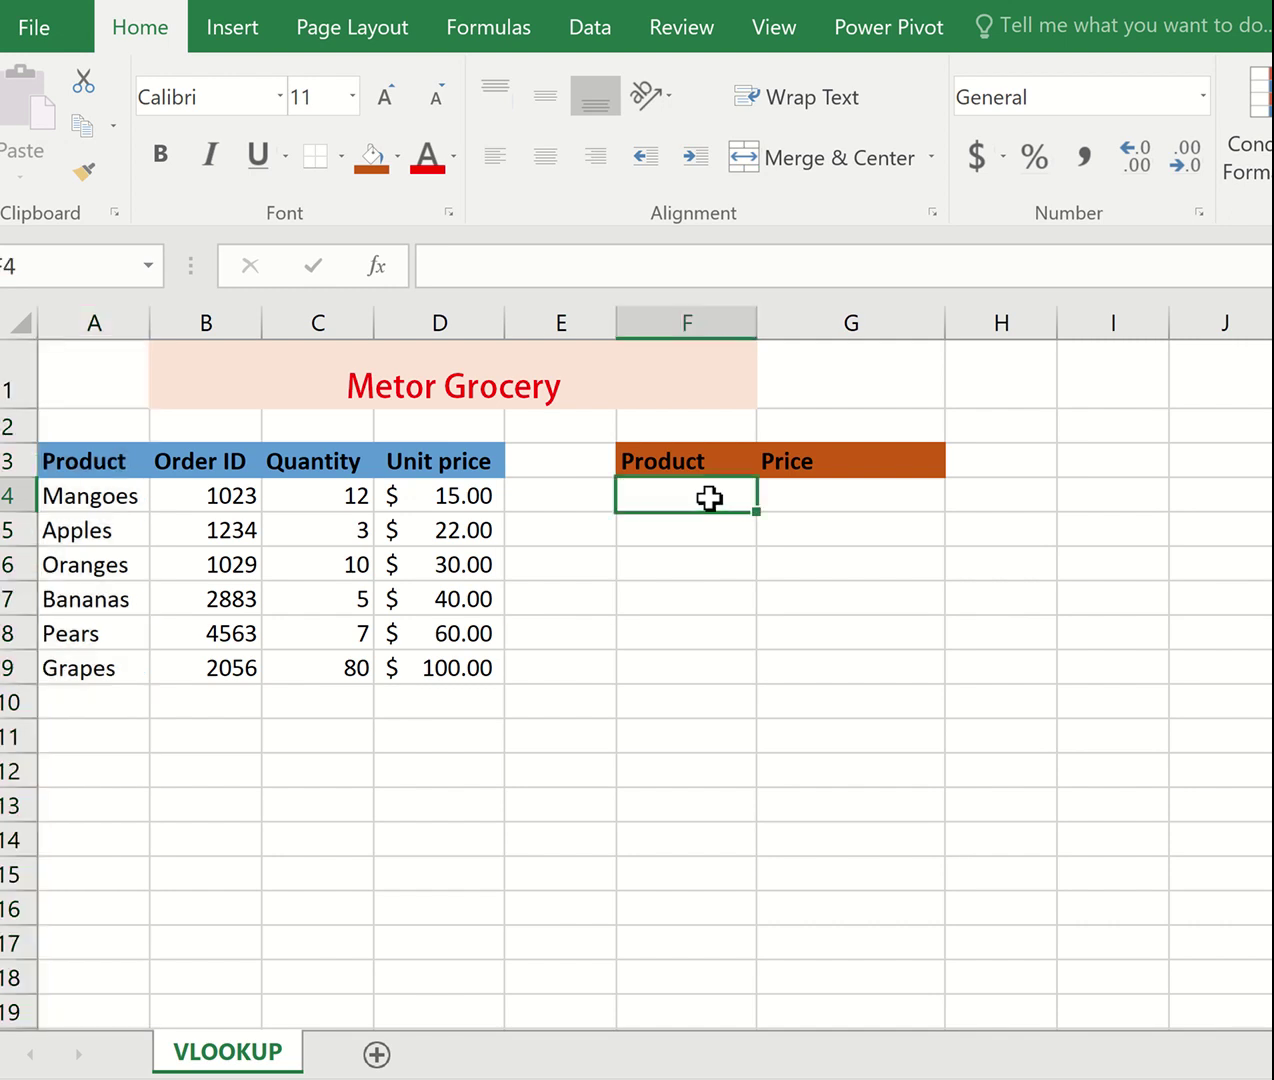
pyautogui.write('M')
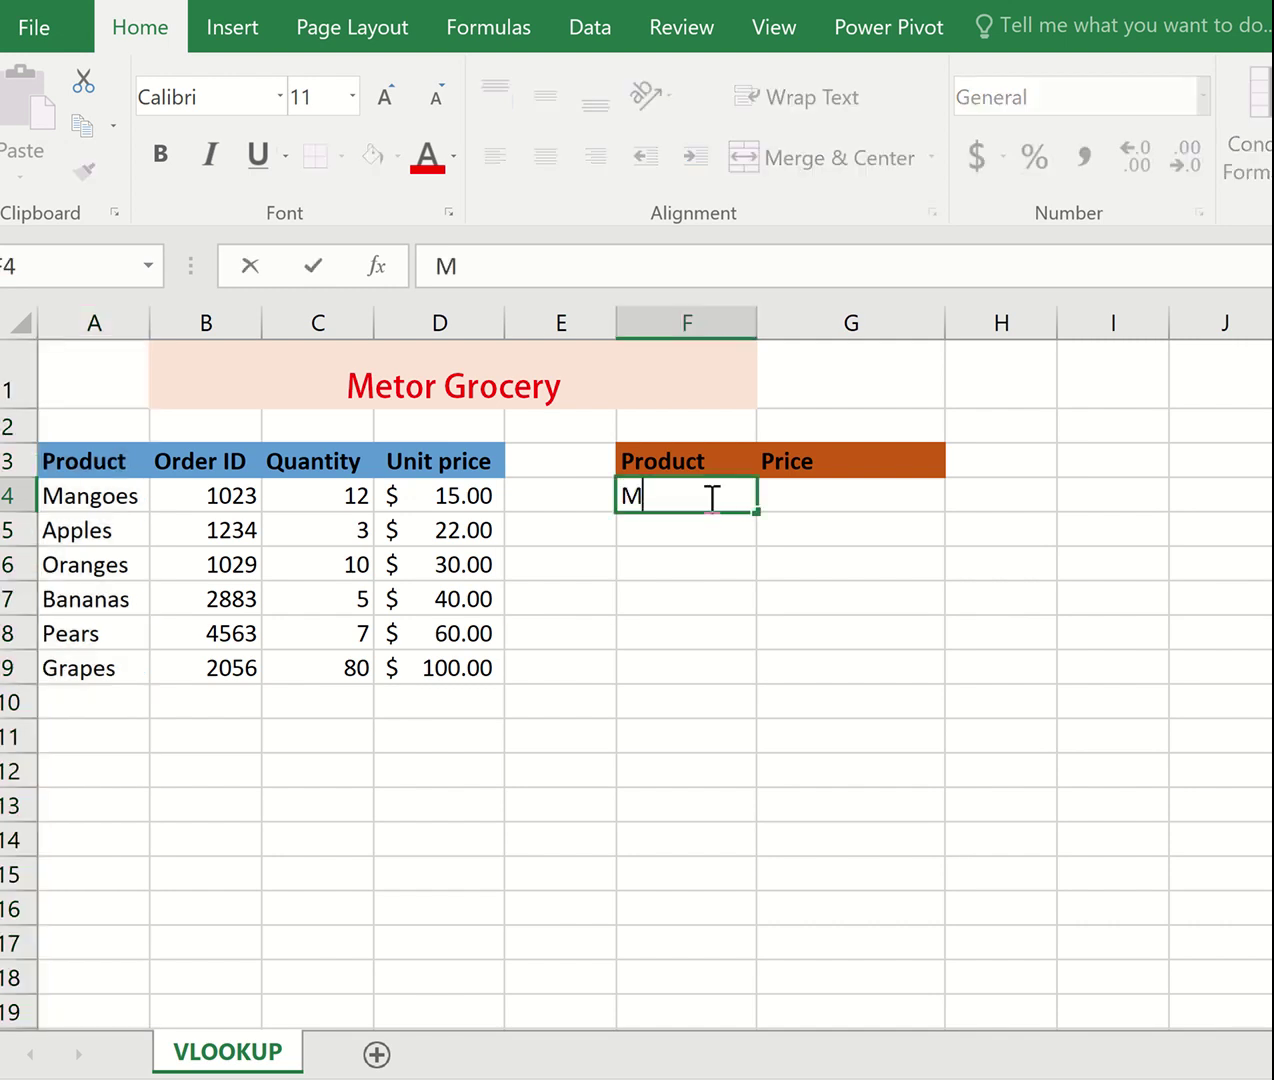
pyautogui.write('angoes')
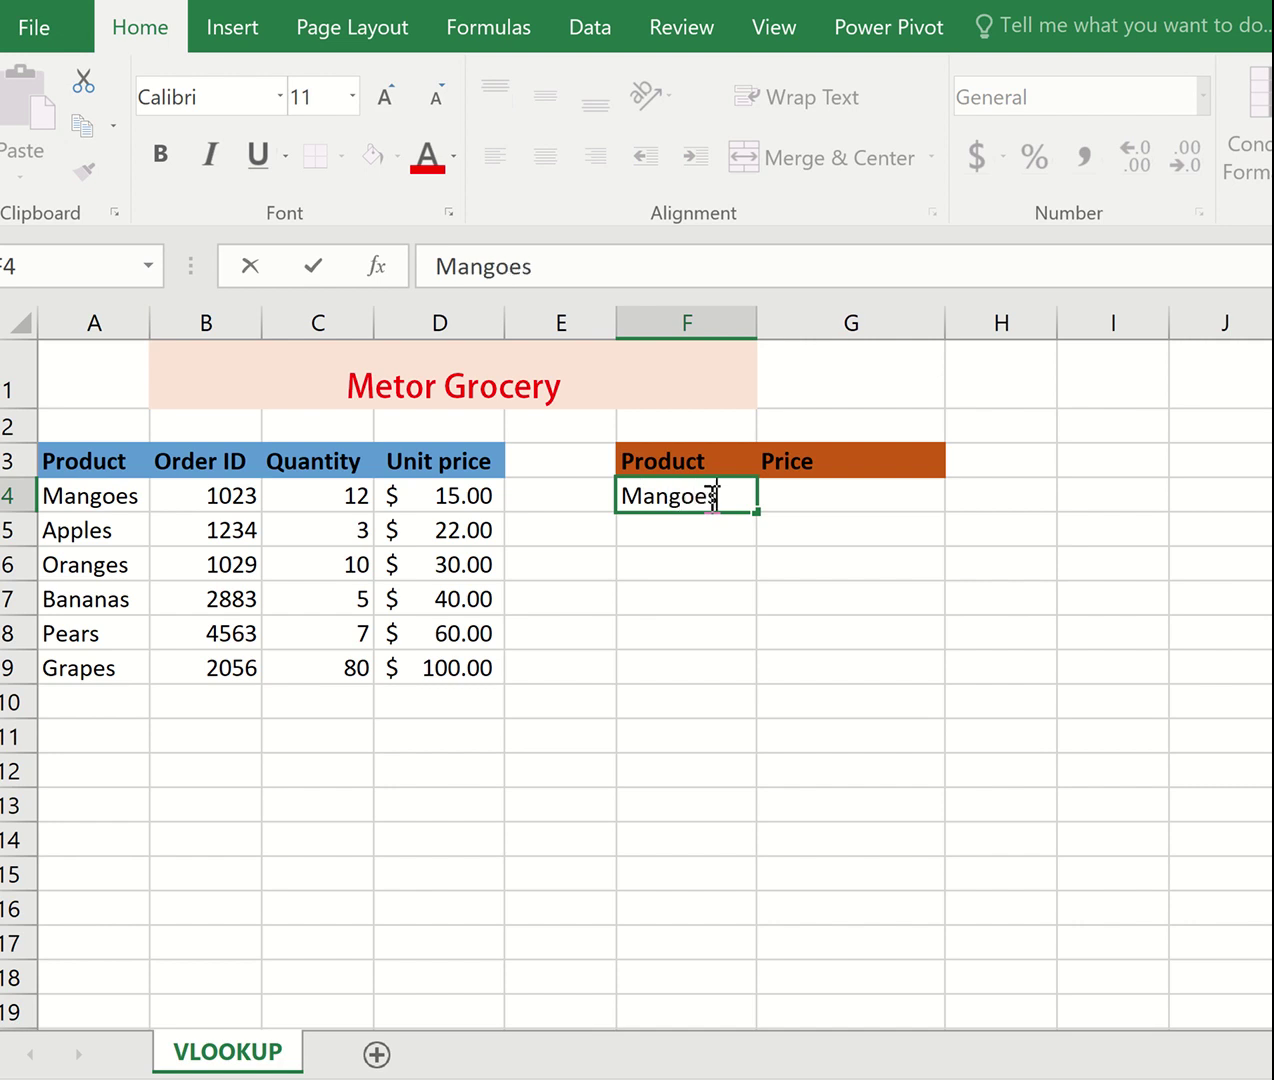
# Step: In G4, begin =VLOOKUP(F4,A3:D9, using F4 as the lookup value and A3:D9 as the table
pyautogui.click(788, 490)
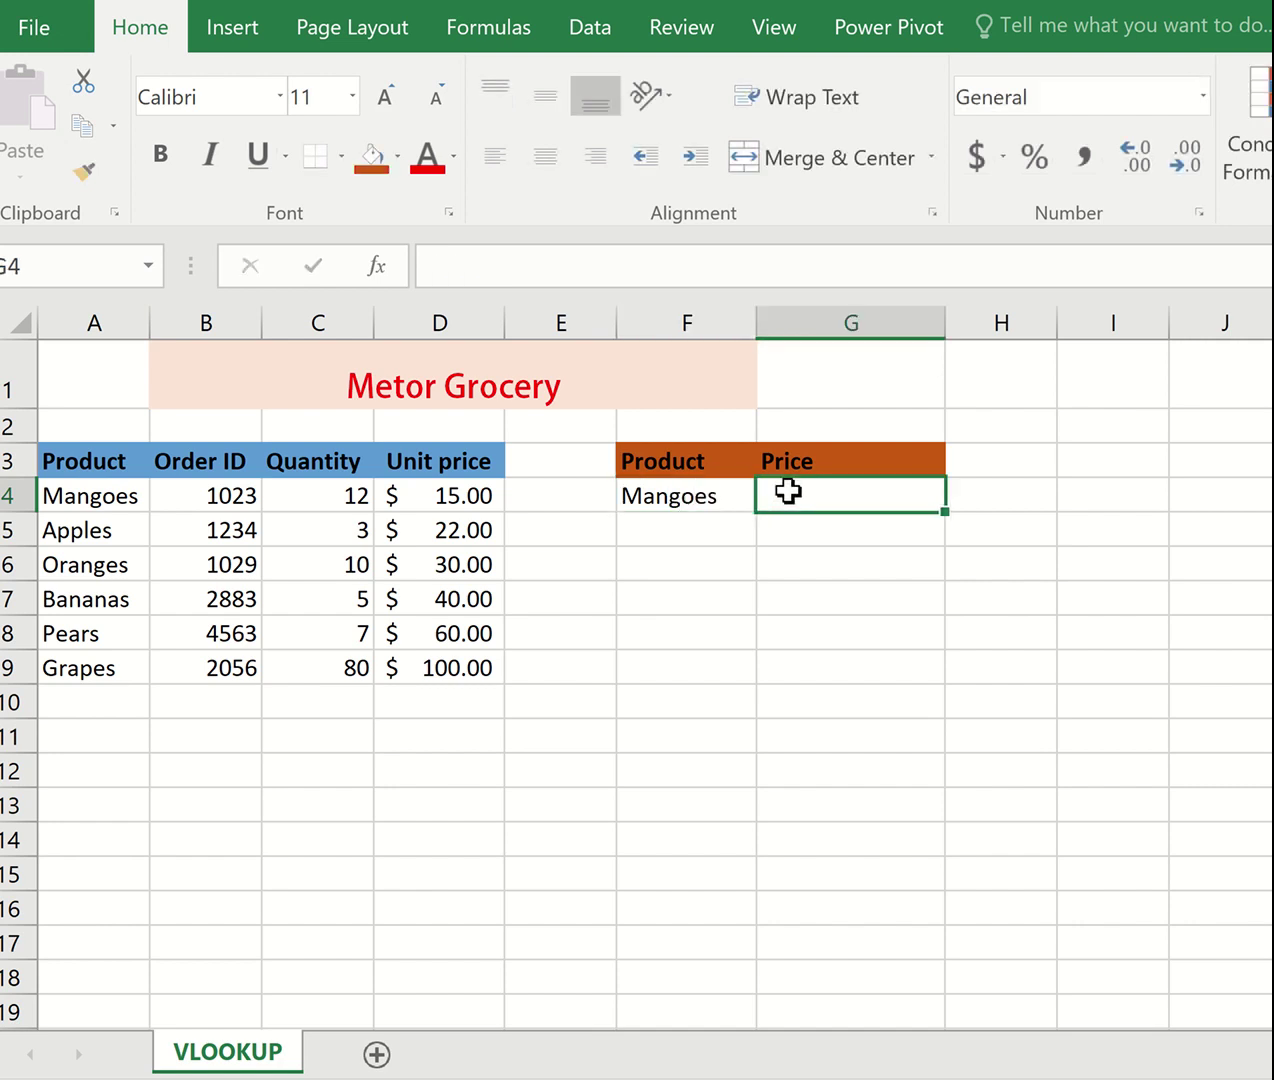
pyautogui.write('=')
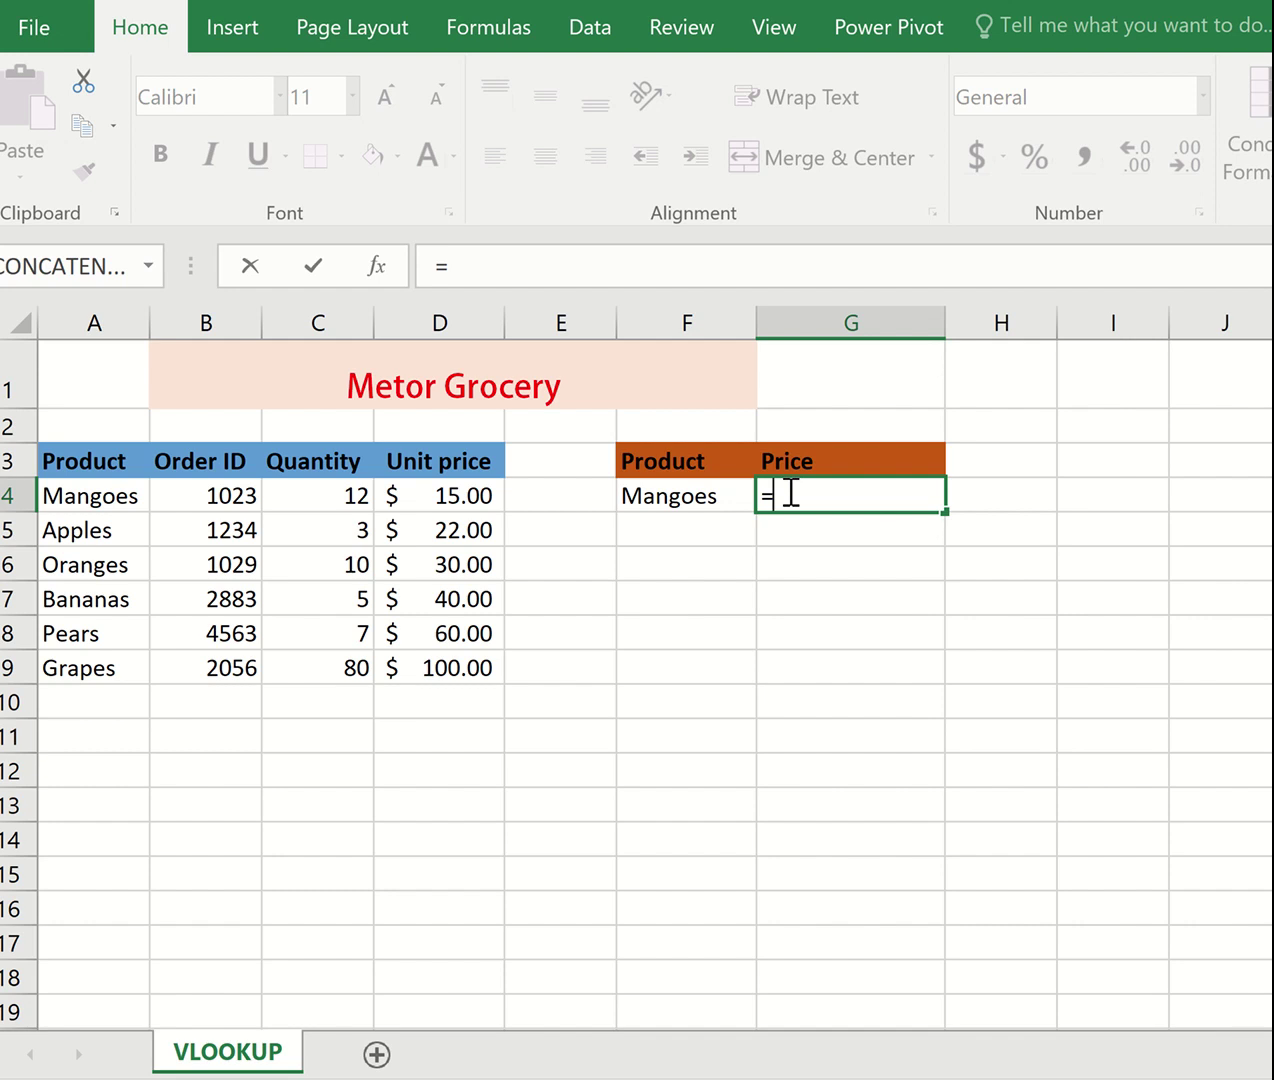
pyautogui.write('vl')
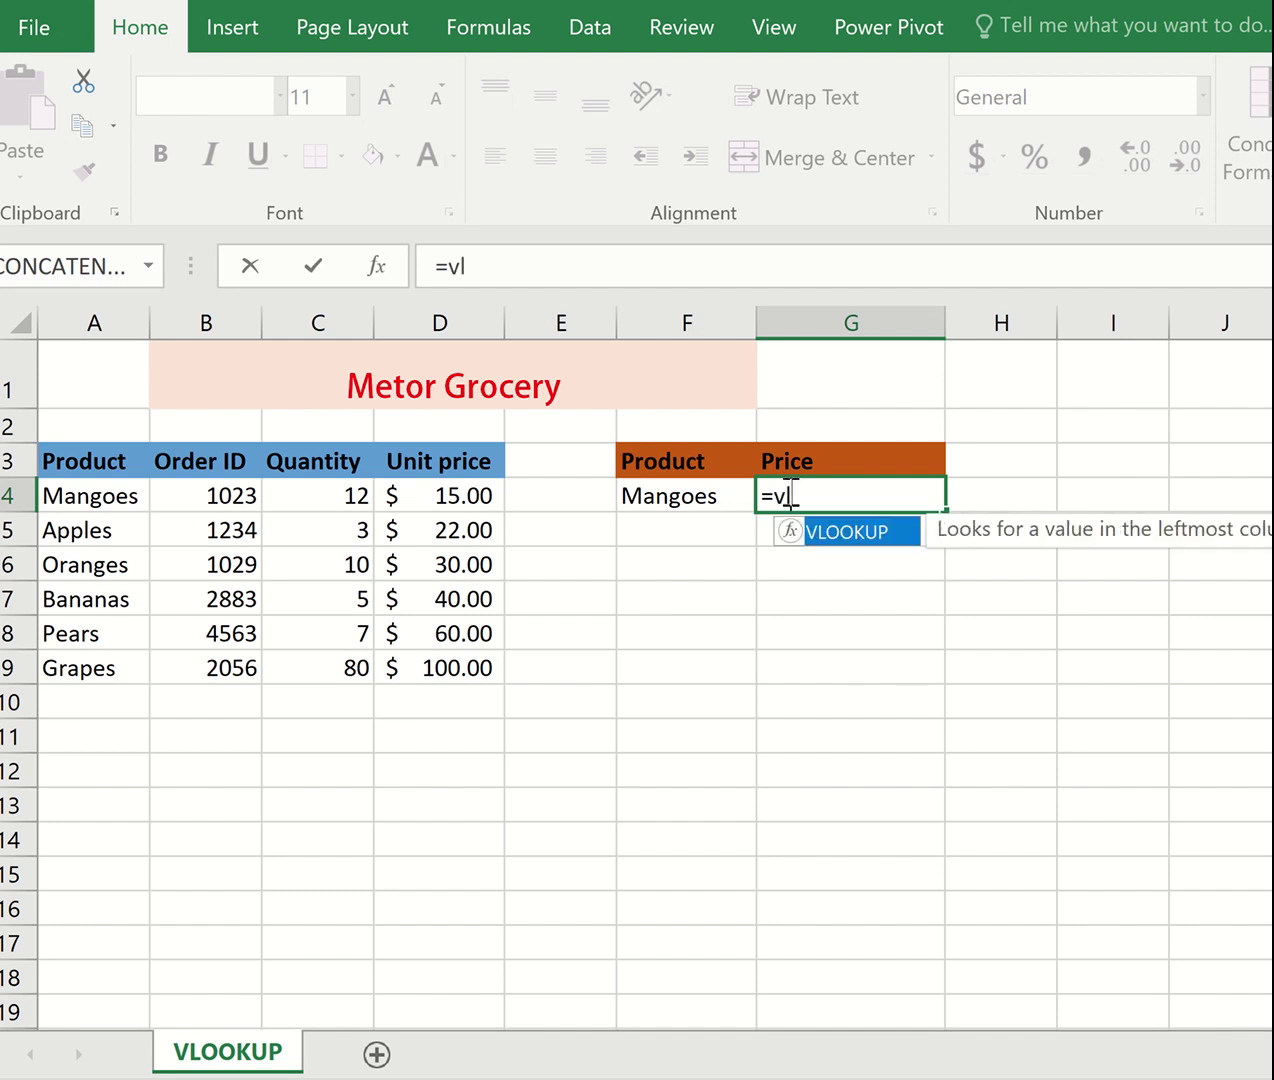
pyautogui.doubleClick(860, 540)
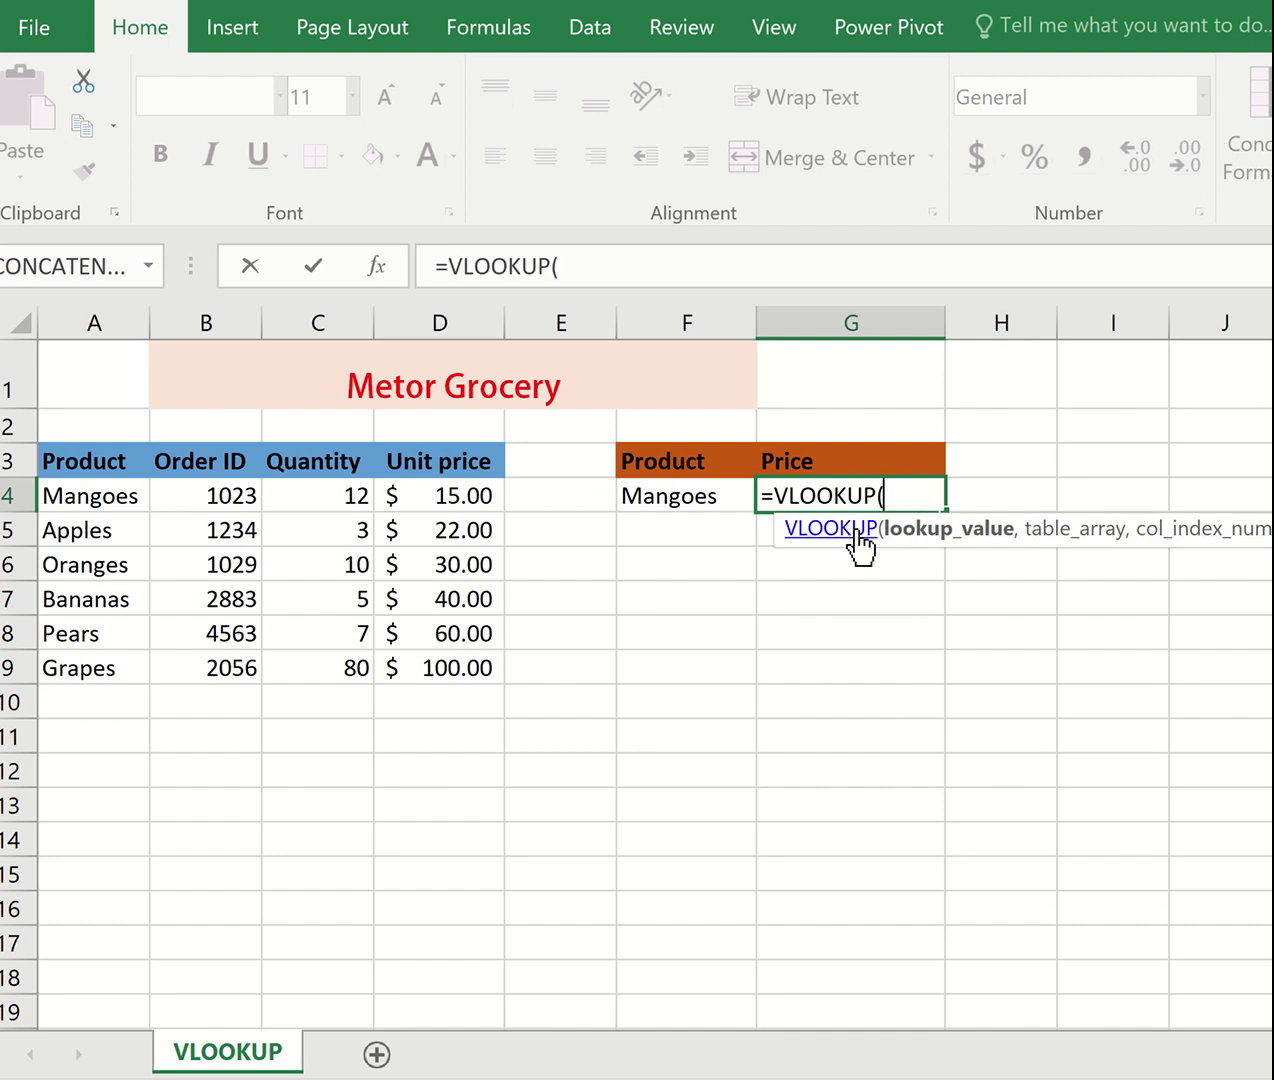
pyautogui.click(714, 496)
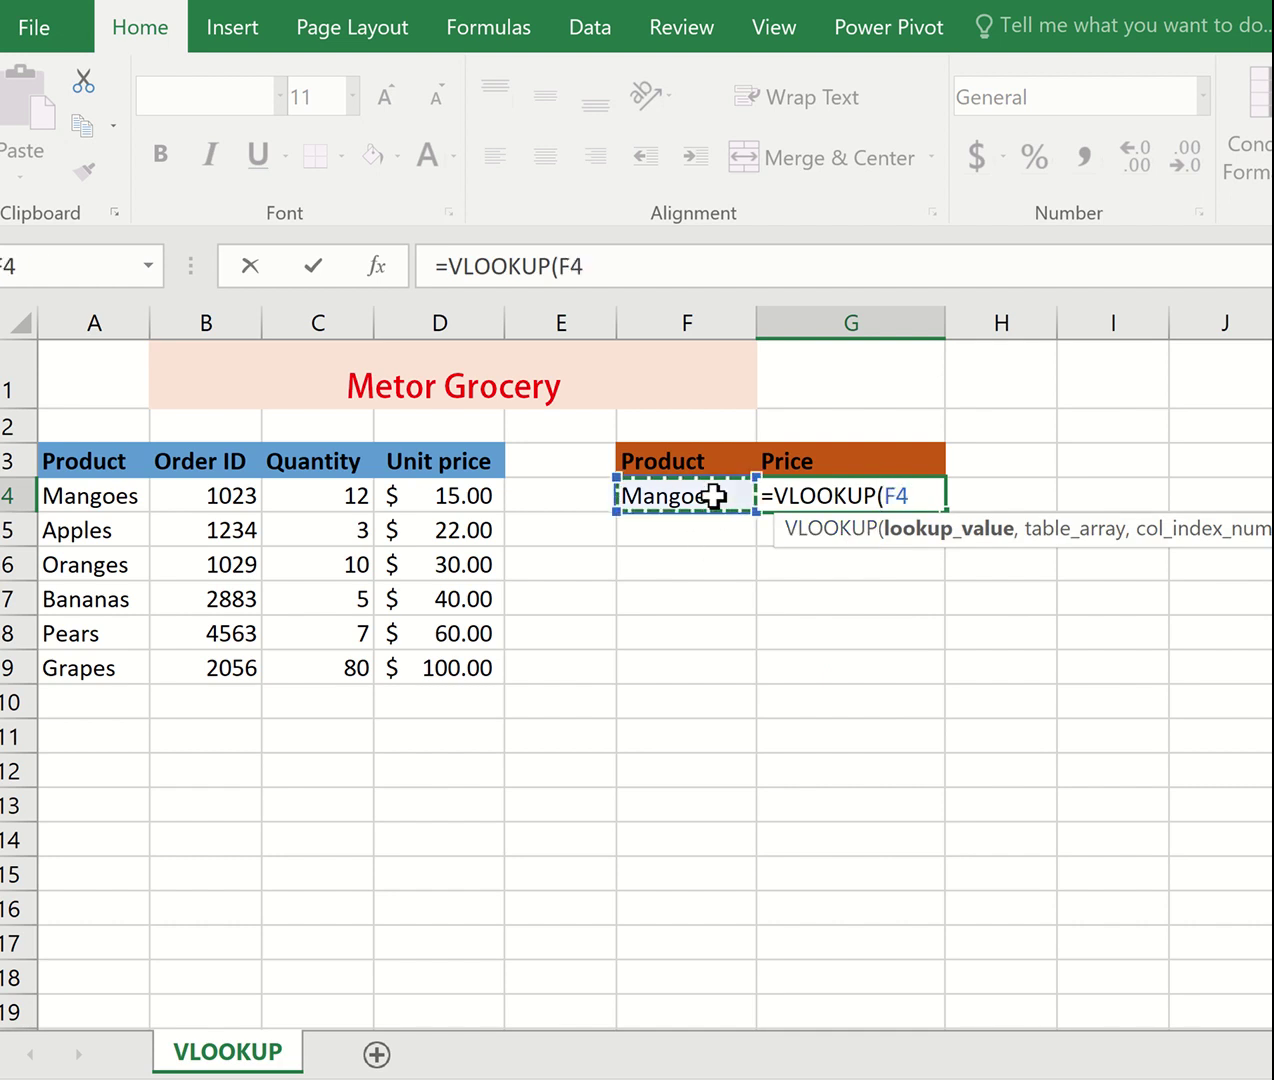
pyautogui.write(',')
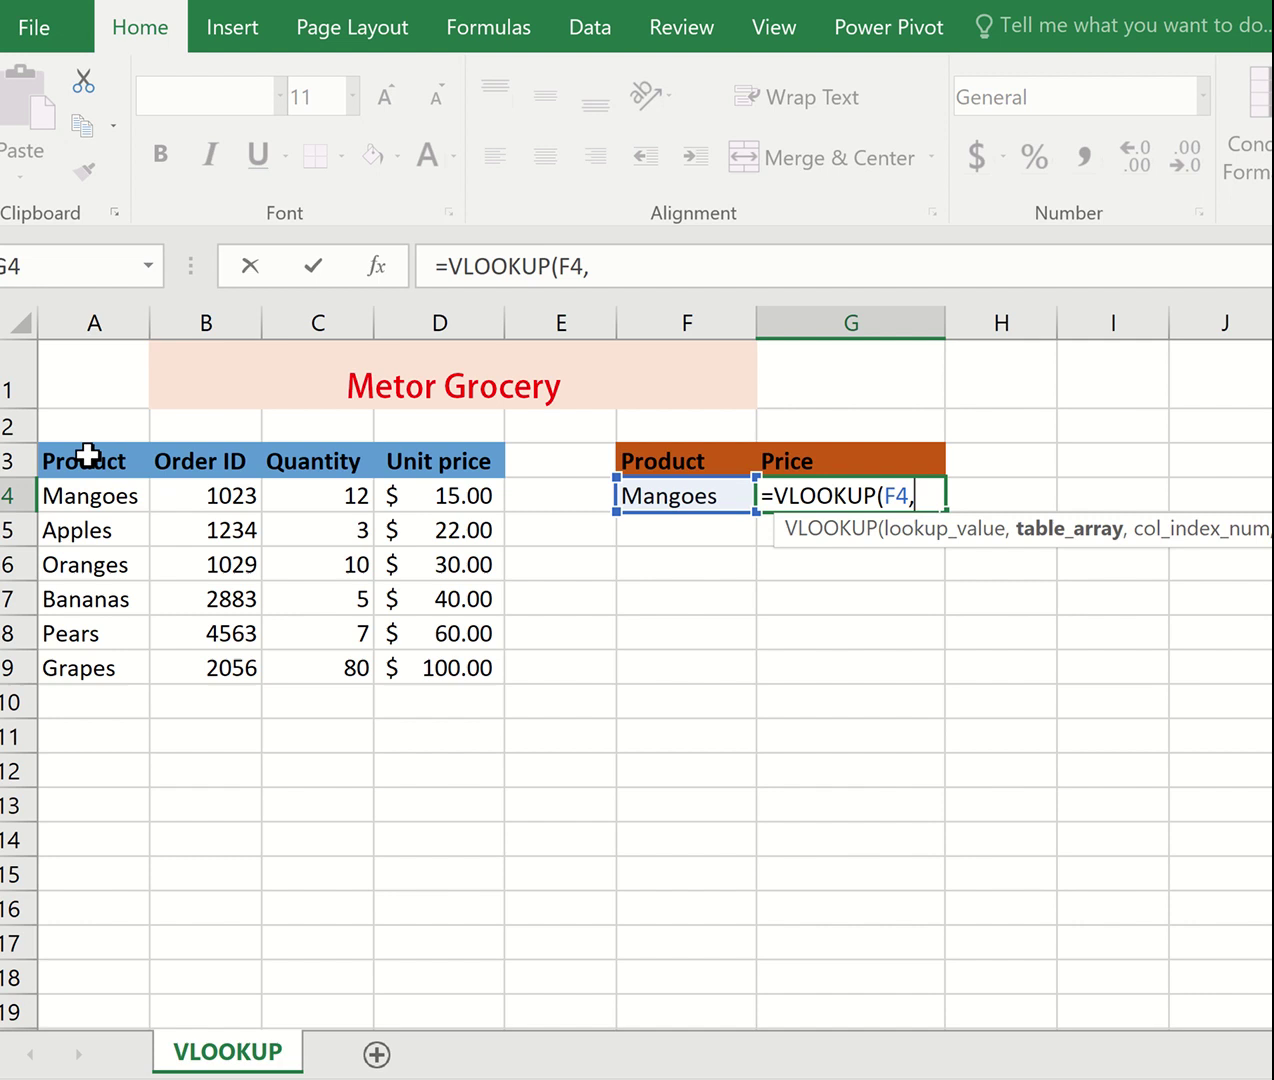
pyautogui.moveTo(88, 455); pyautogui.dragTo(455, 674)
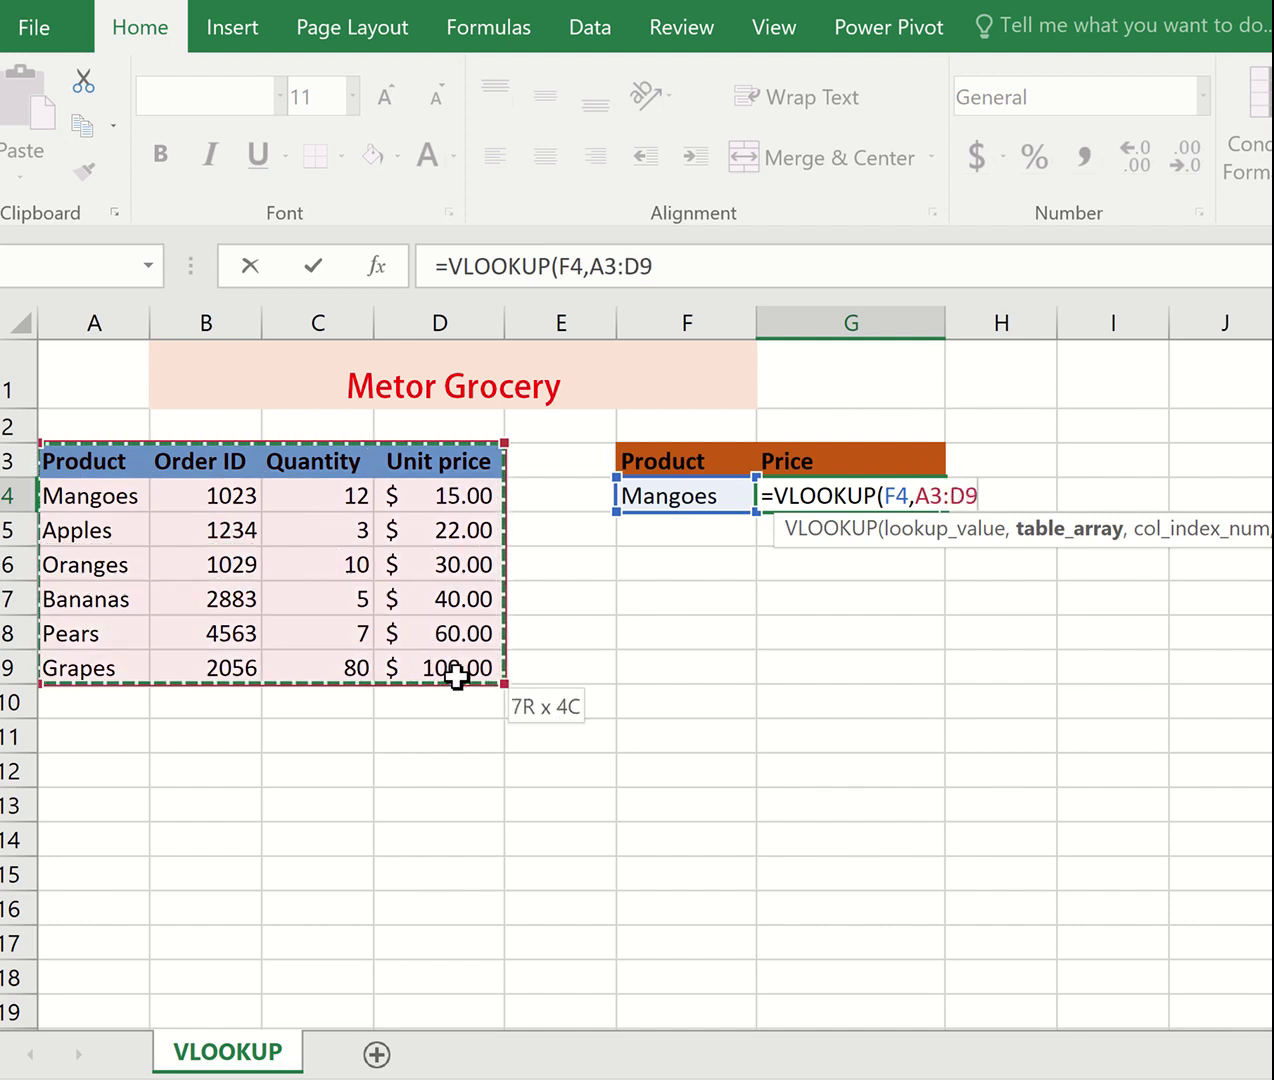
pyautogui.write(',')
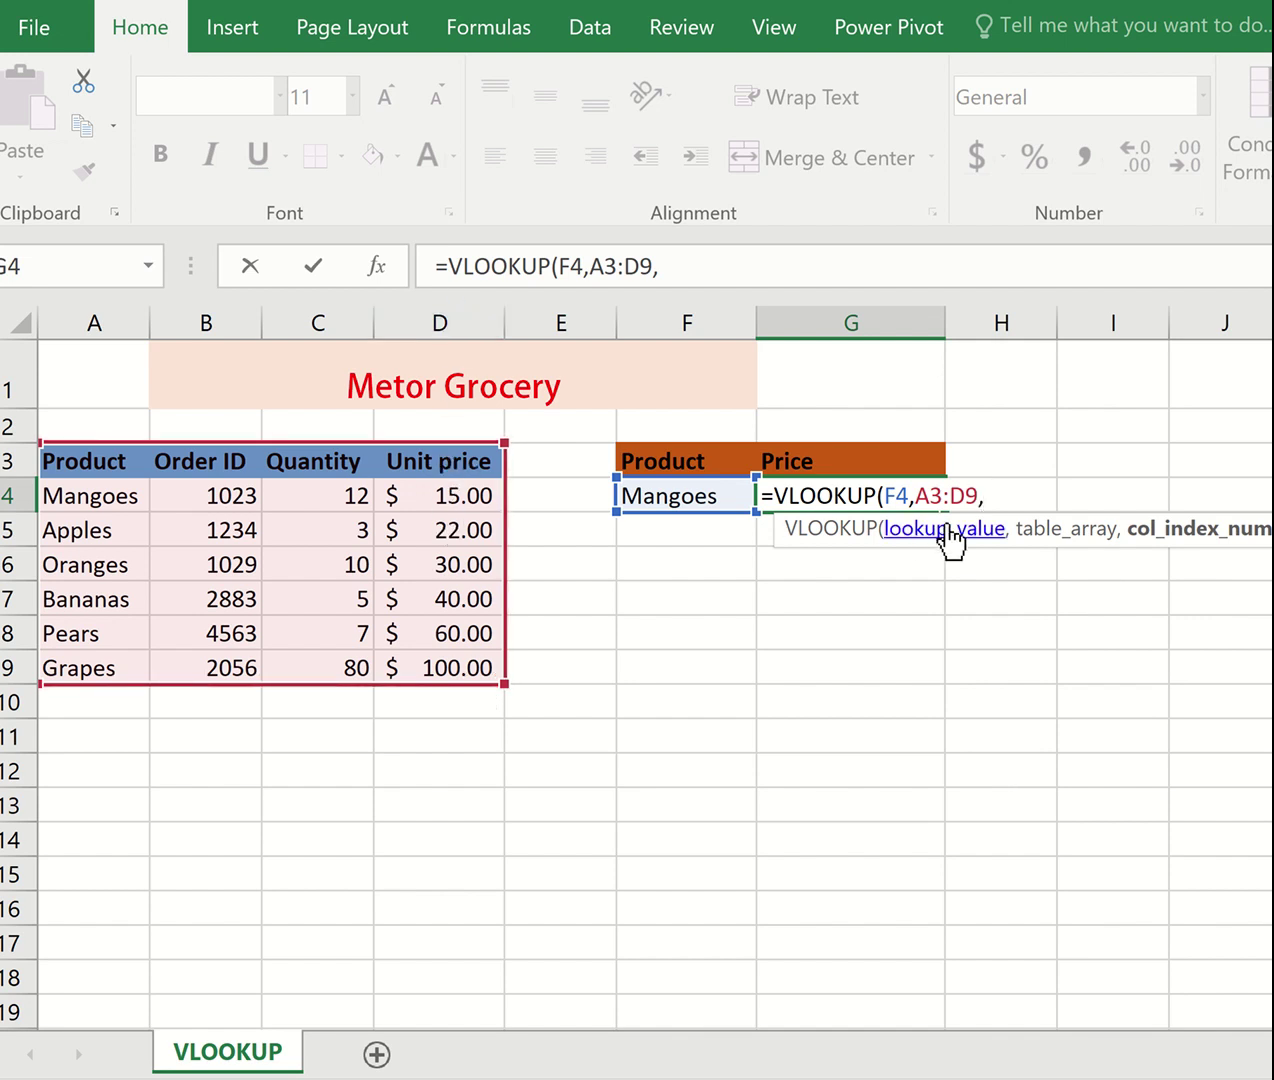
# Step: Complete G4 as =VLOOKUP(F4,A3:D9,4,FALSE) so it returns 15 for Mangoes
pyautogui.write('4,')
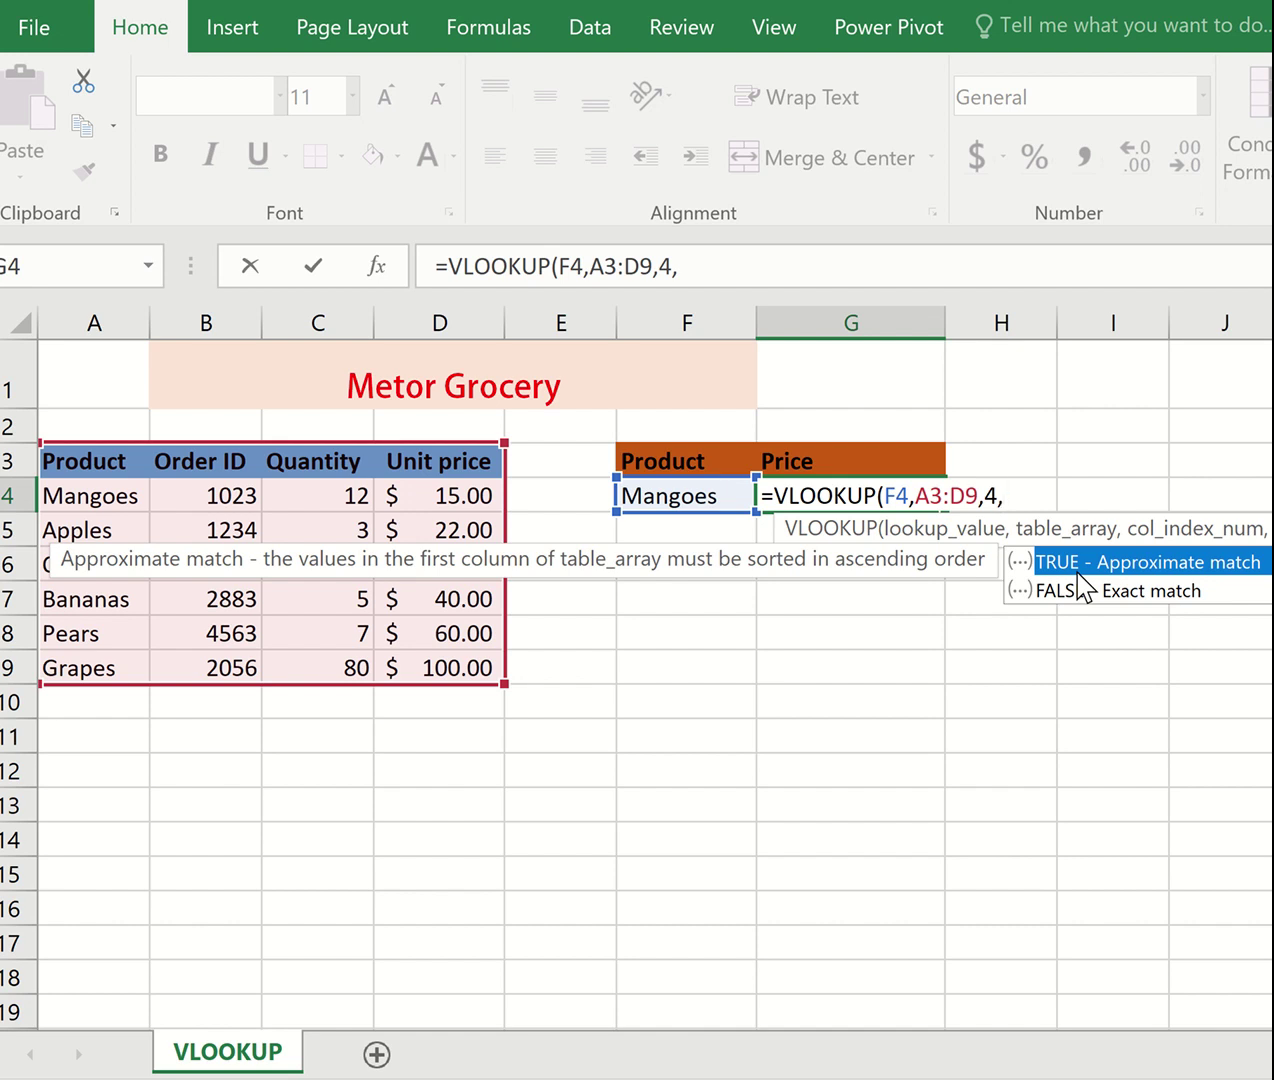
pyautogui.click(1085, 596)
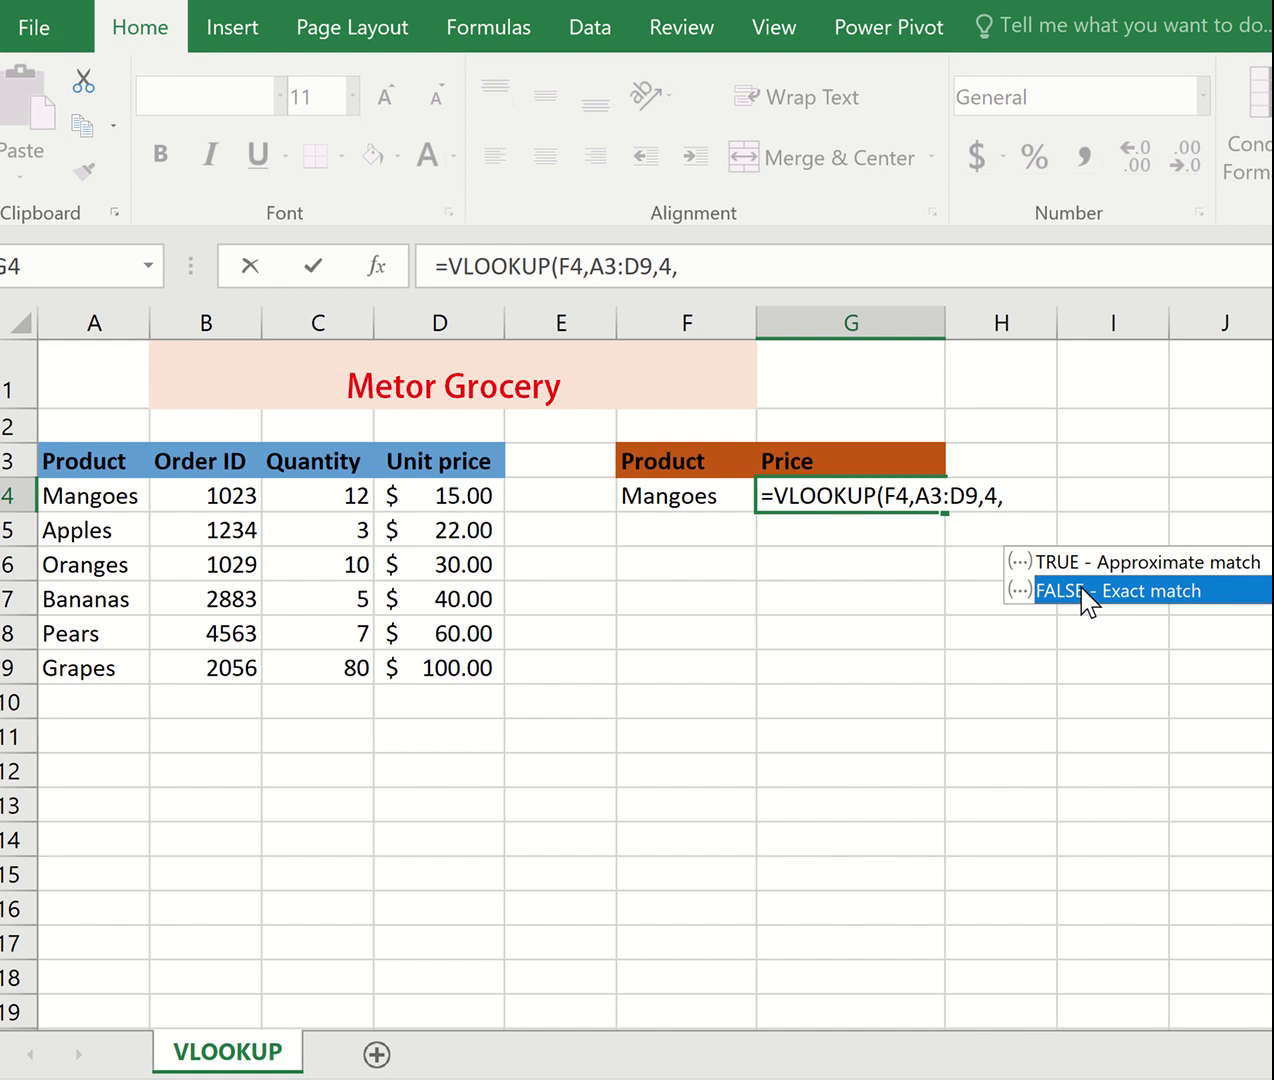
pyautogui.doubleClick(1082, 589)
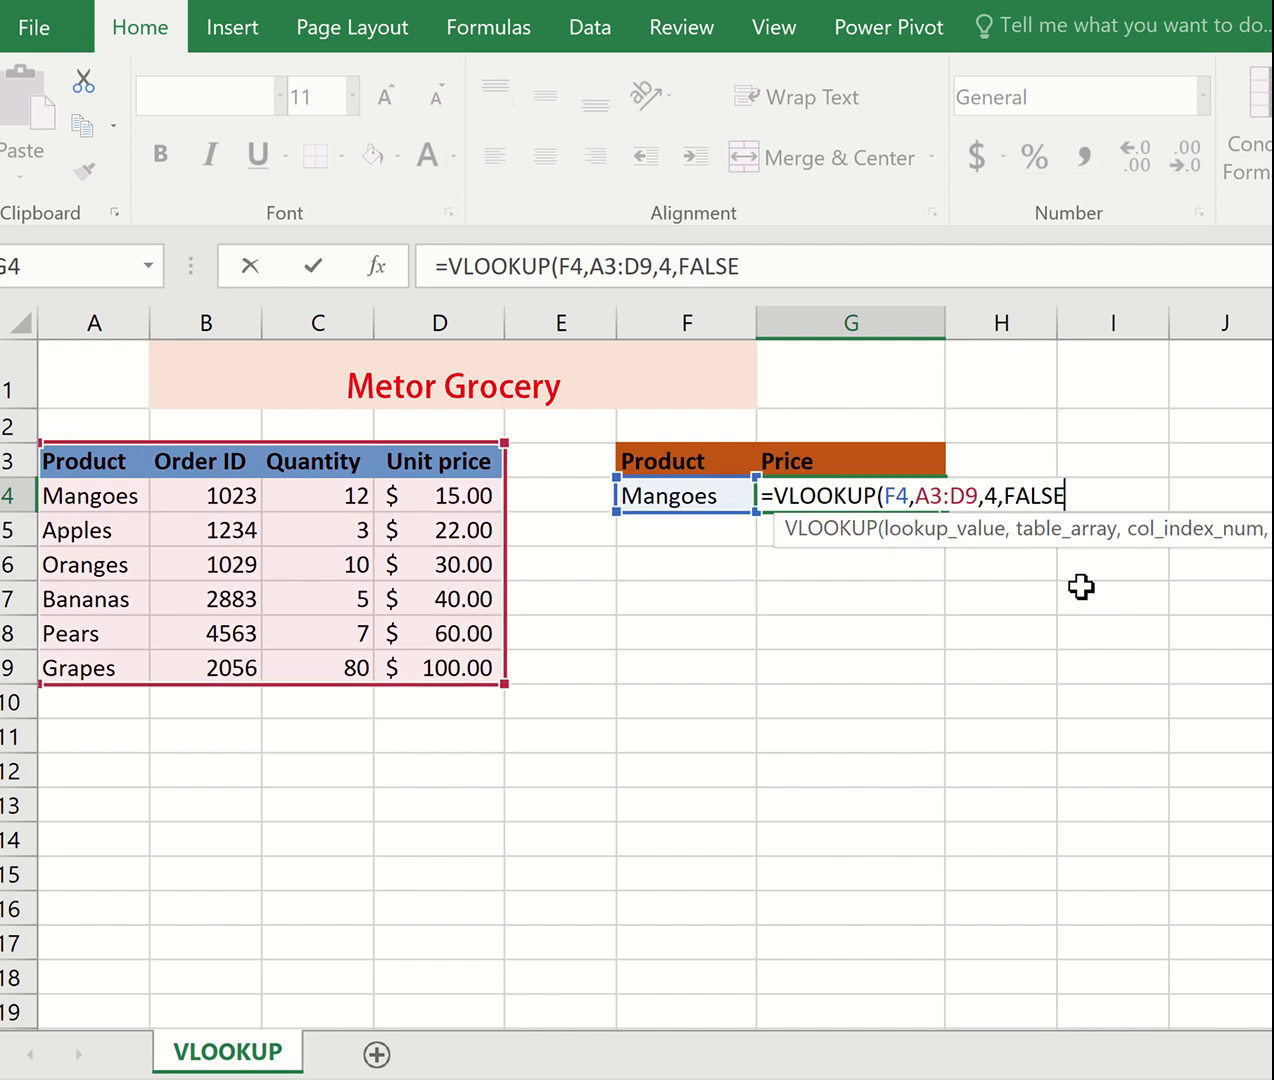
pyautogui.write(')')
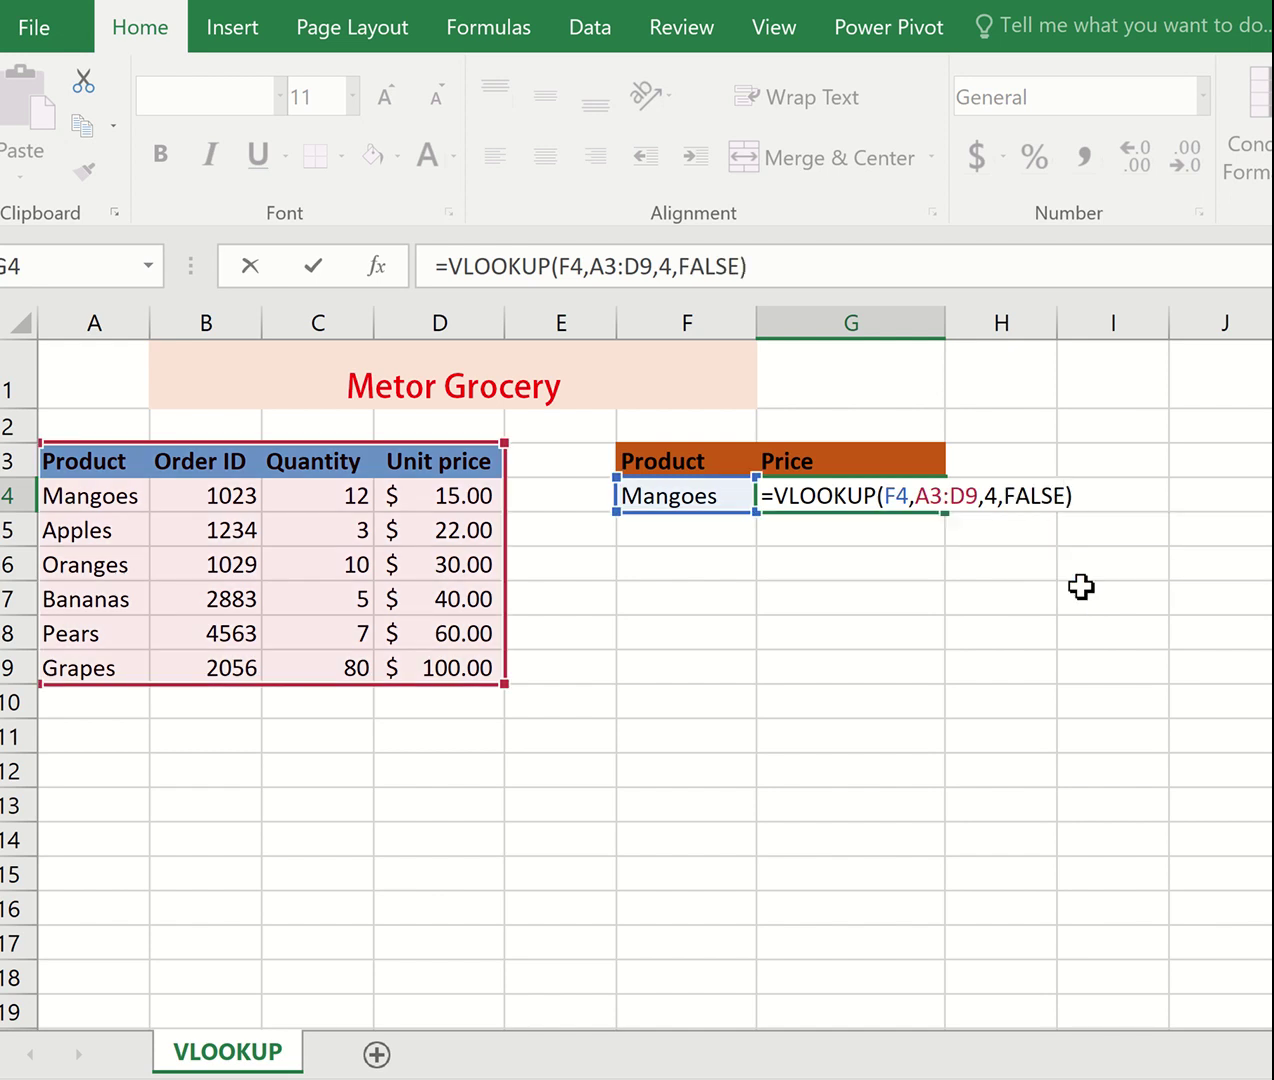
pyautogui.press('Return')
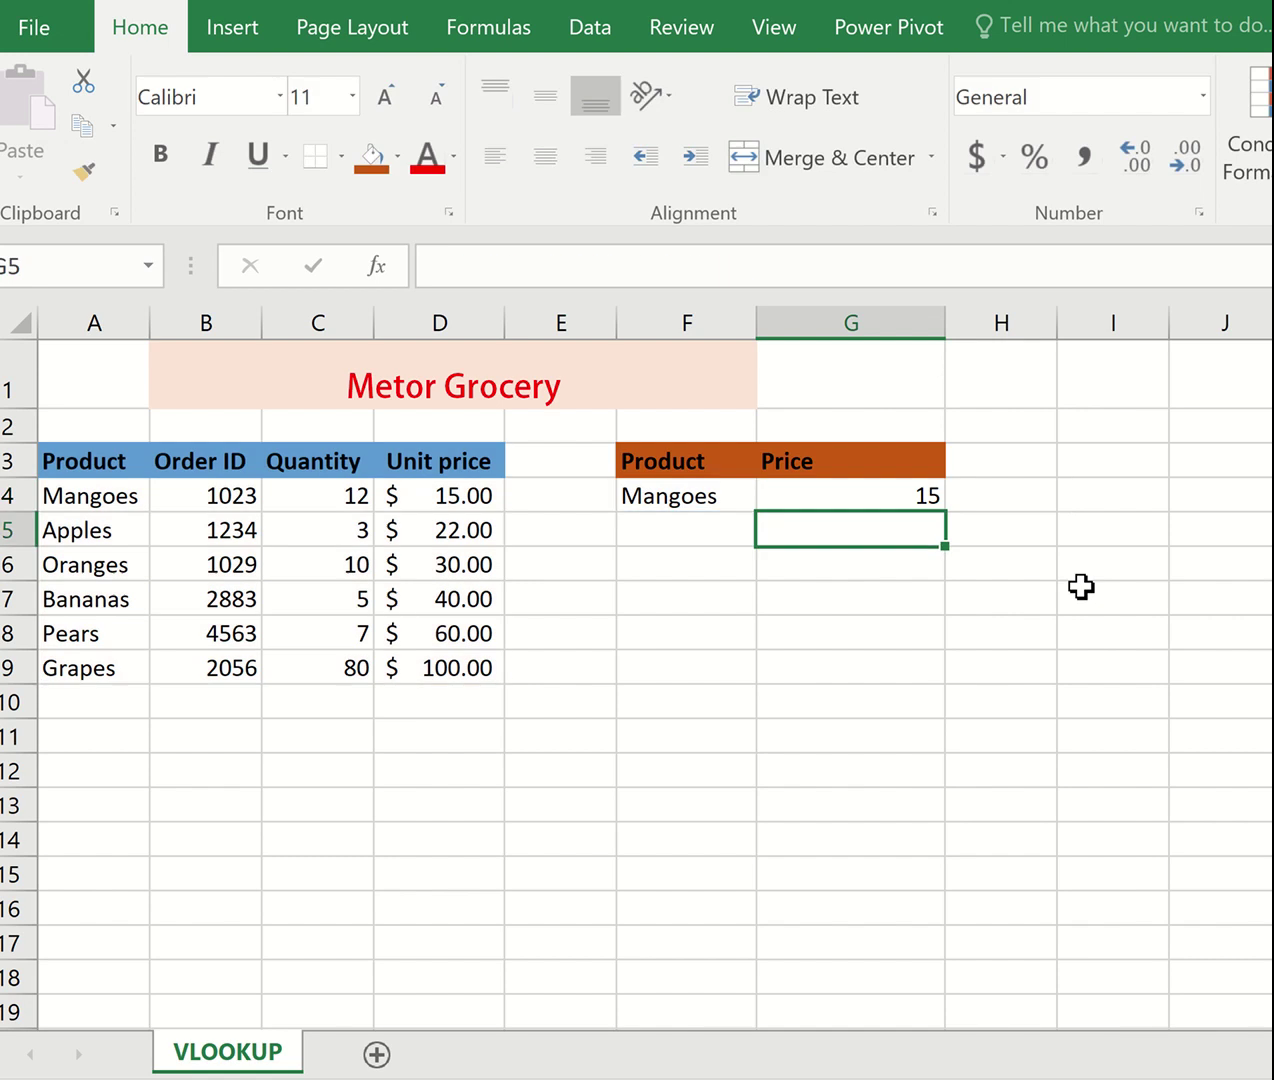
pyautogui.click(879, 591)
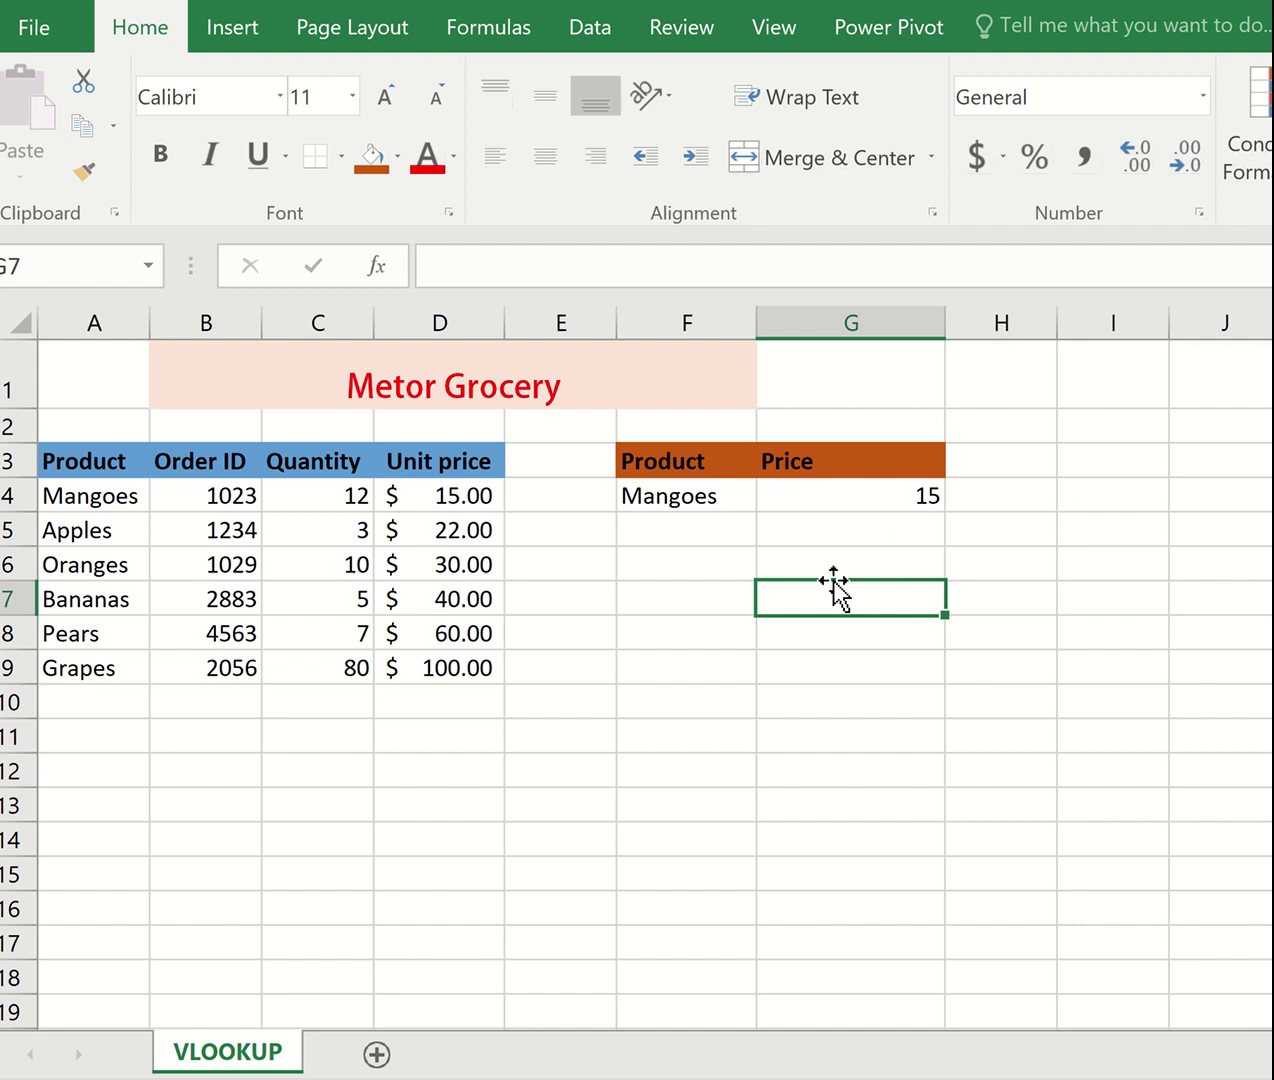
pyautogui.click(722, 503)
pyautogui.click(903, 508)
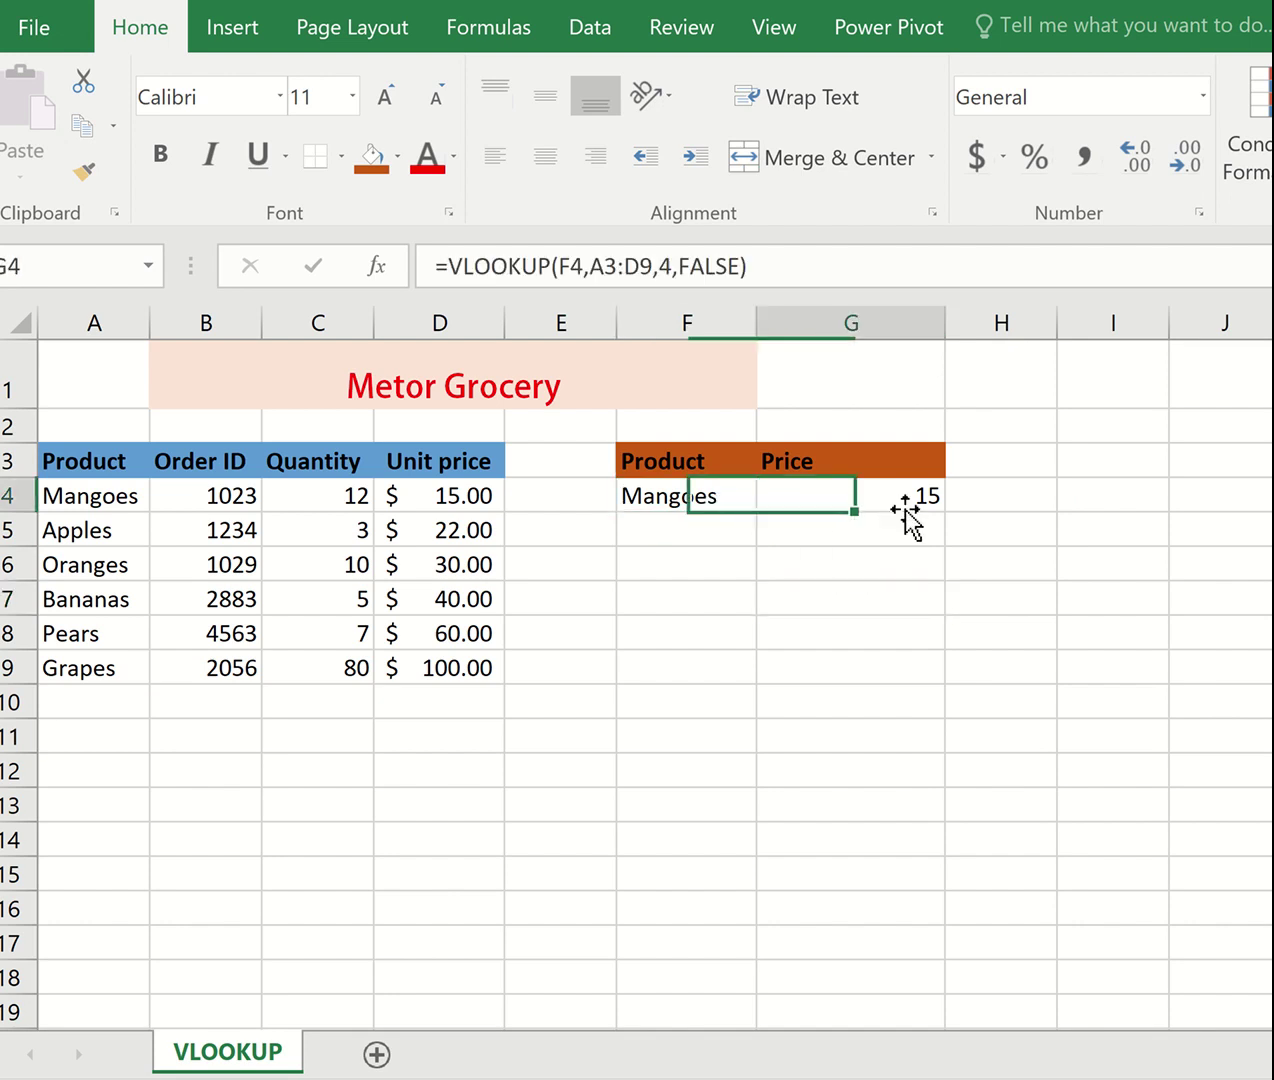
pyautogui.click(718, 494)
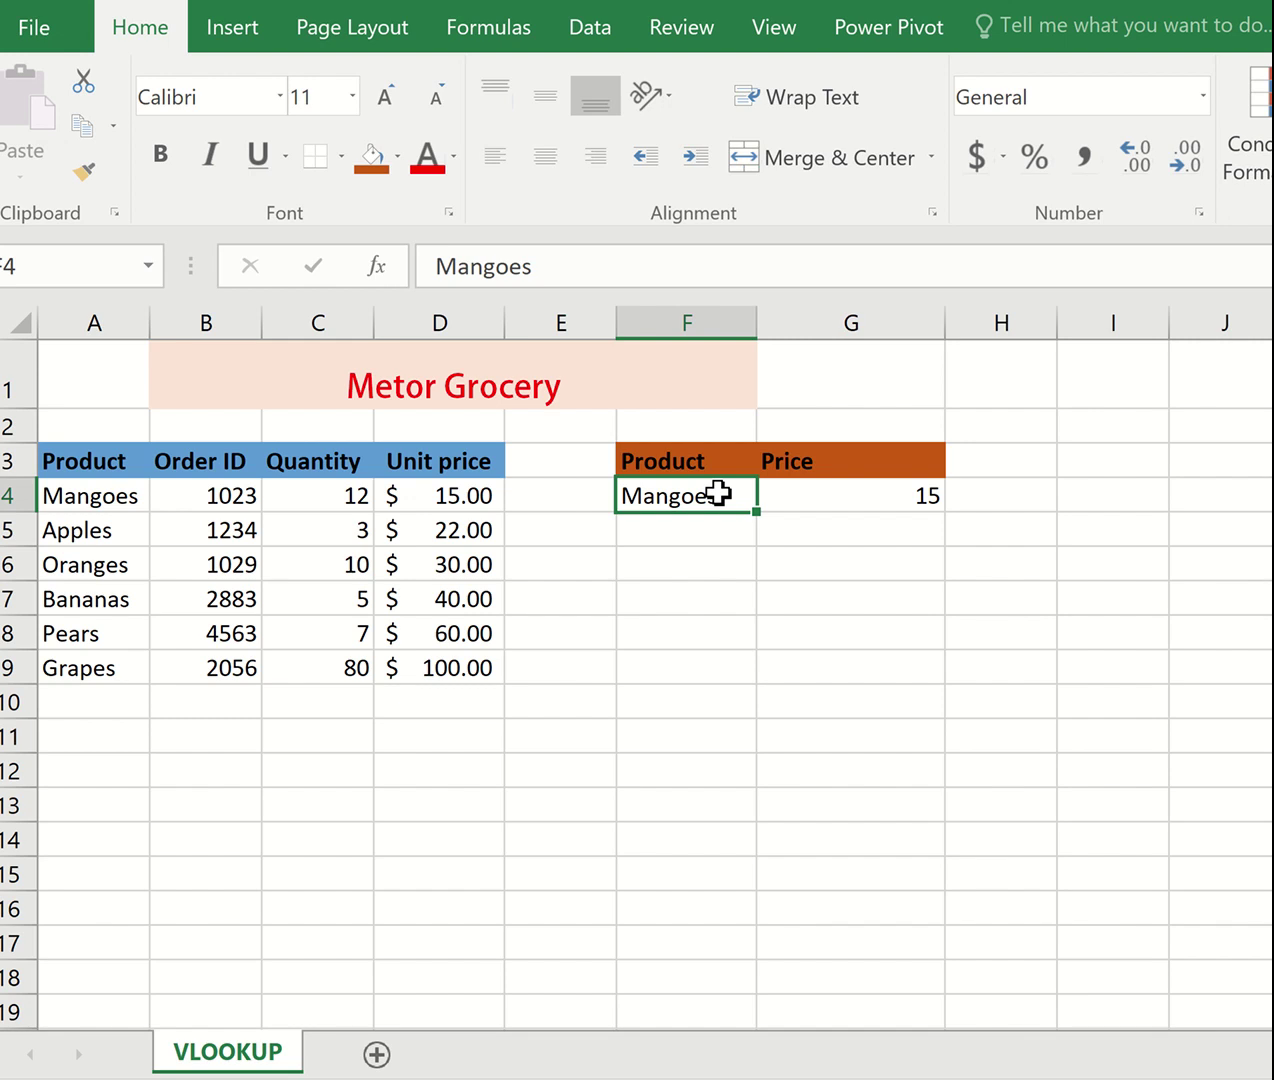
# Step: Enter Apples in F4 and check the price the G4 lookup returns
pyautogui.write('A')
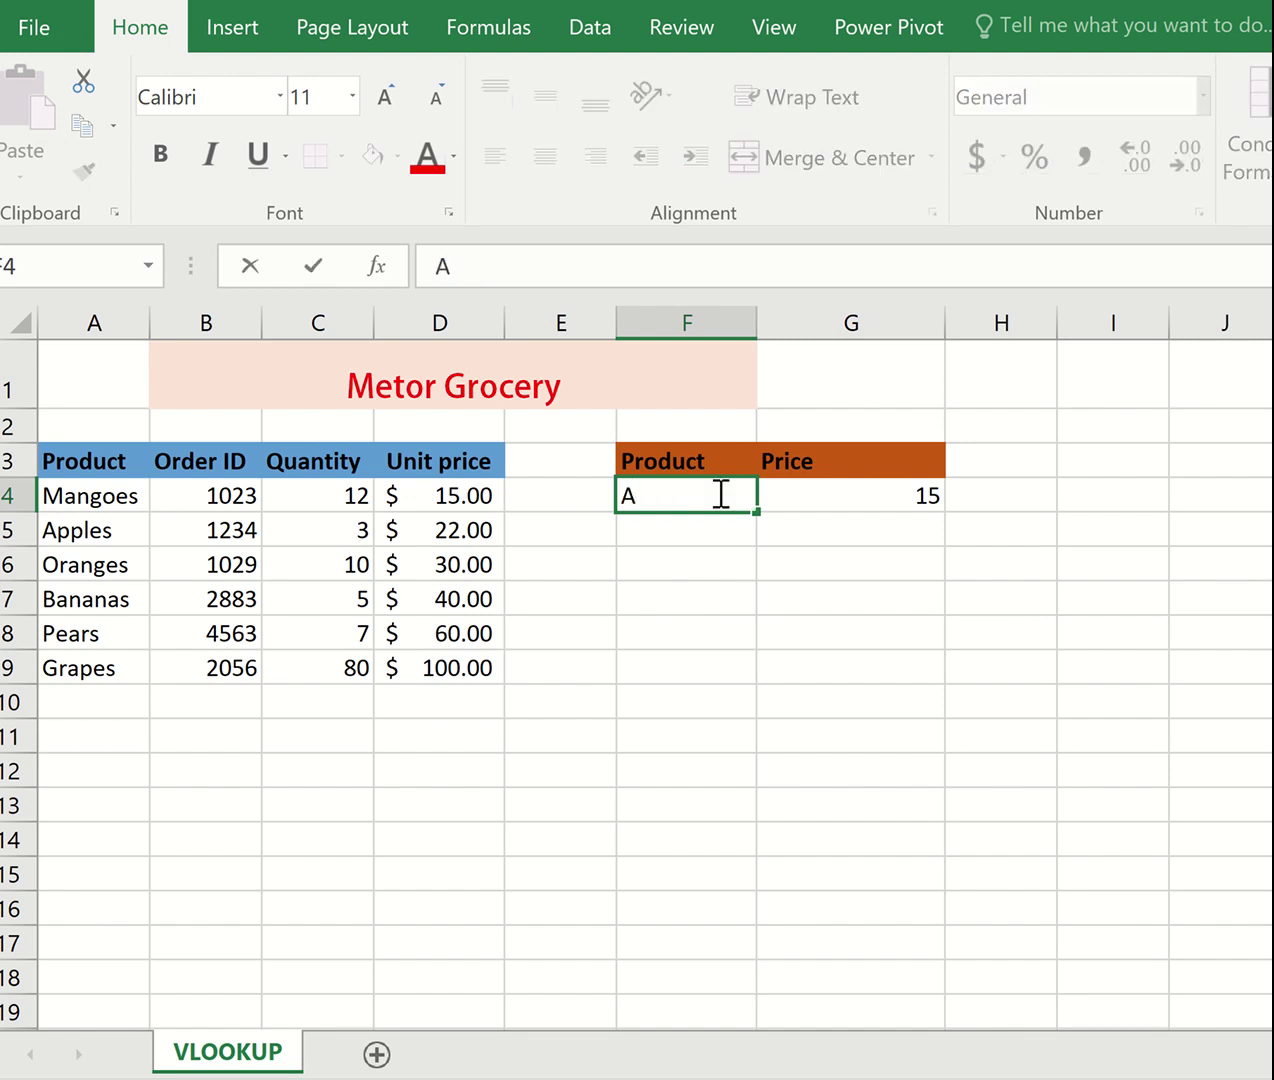
pyautogui.write('pples')
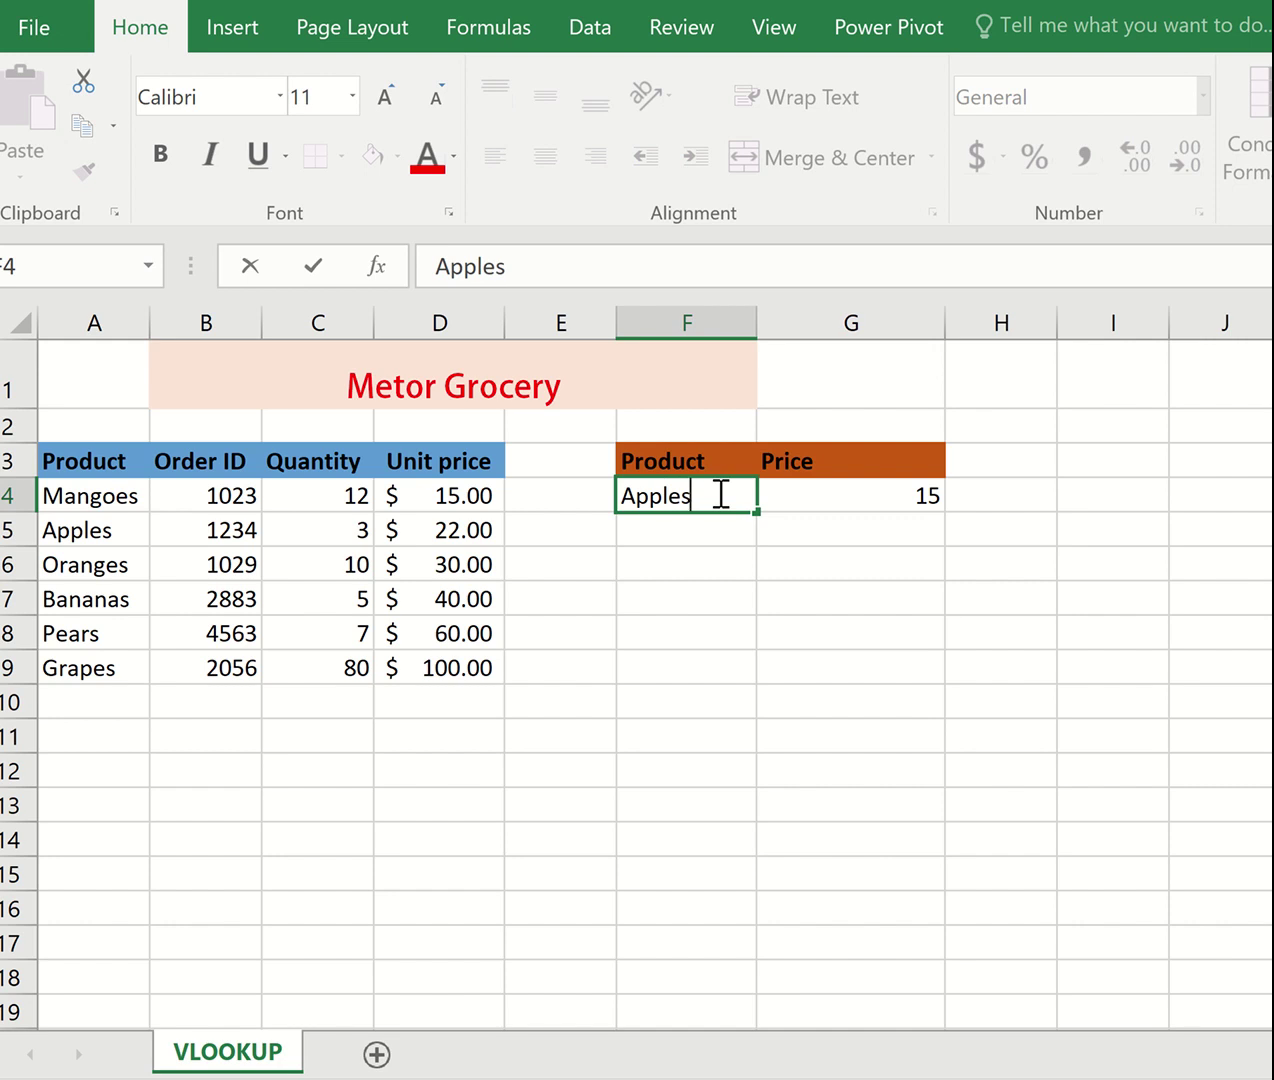
pyautogui.press('Return')
pyautogui.click(908, 508)
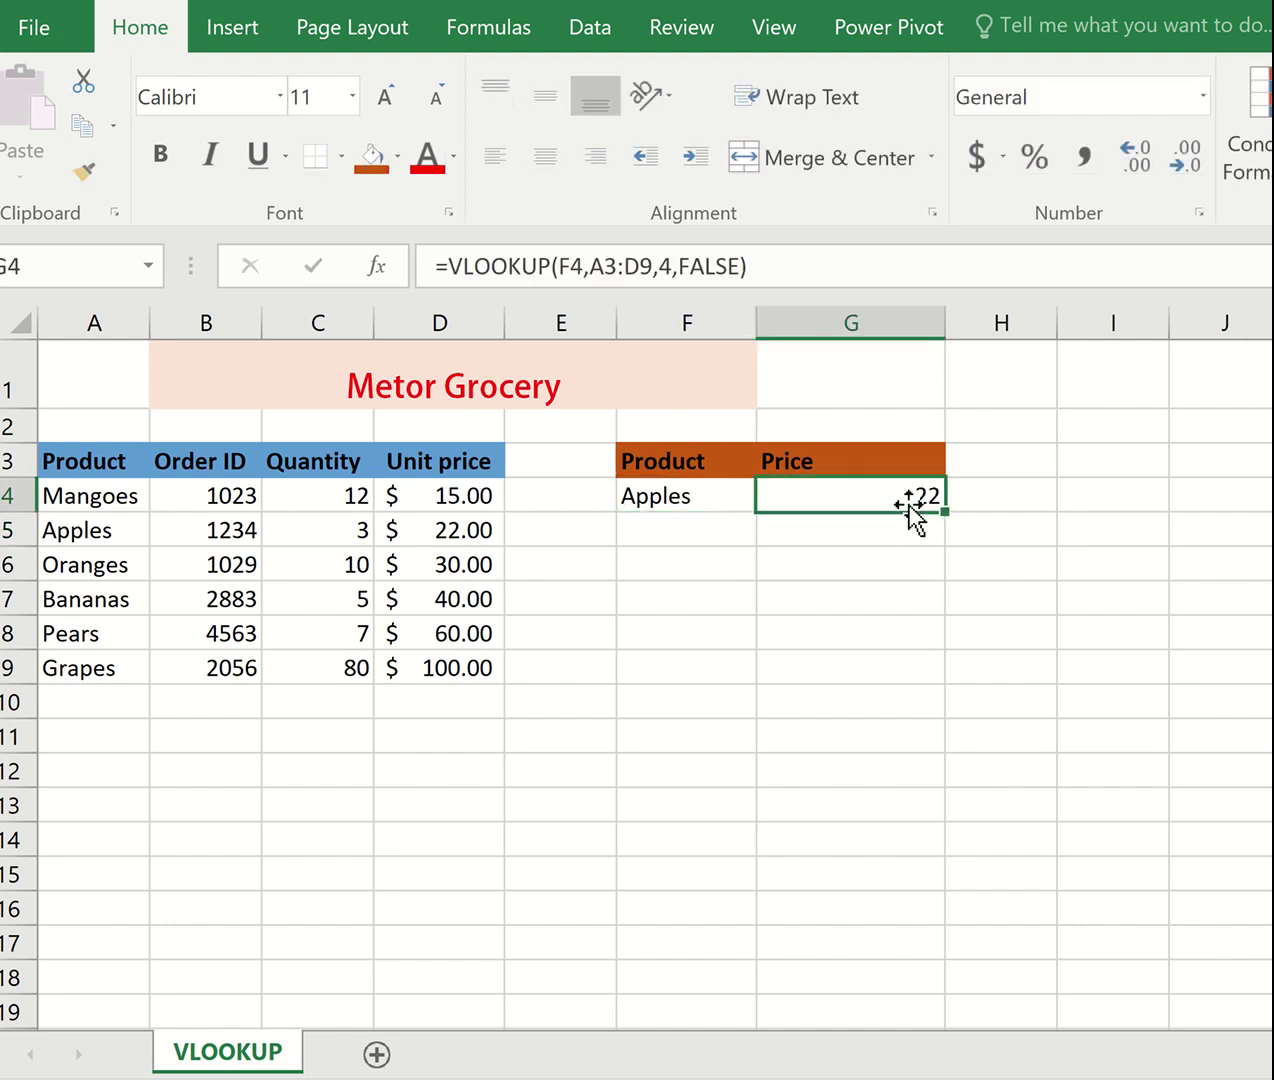
# Step: Change F4 to Grapes so the G4 lookup returns 100
pyautogui.click(695, 496)
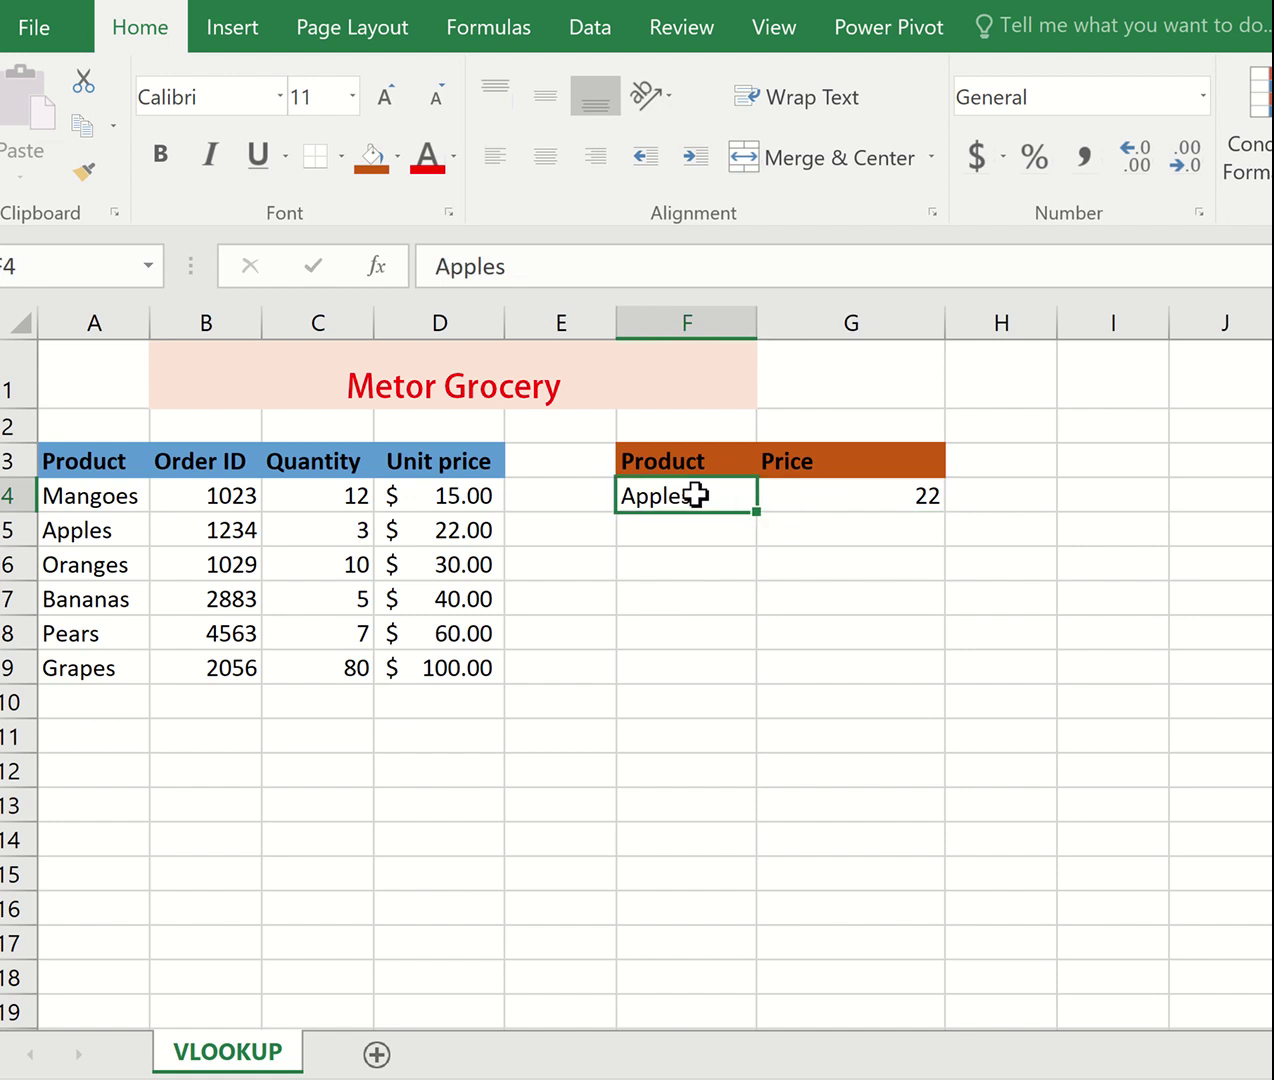
pyautogui.write('Grape')
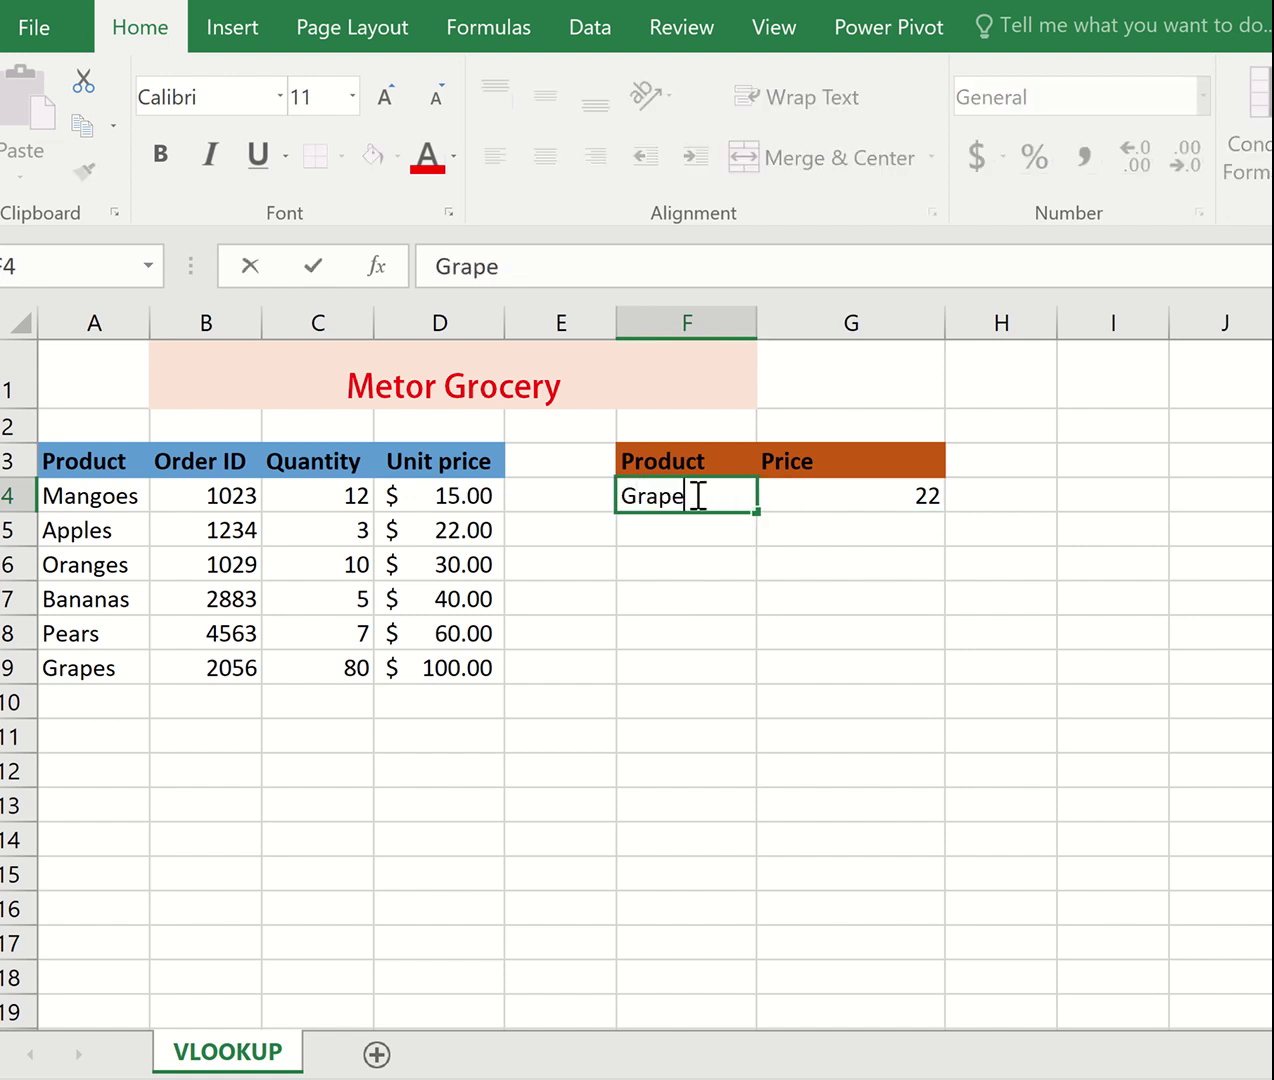
pyautogui.write('s')
pyautogui.press('Return')
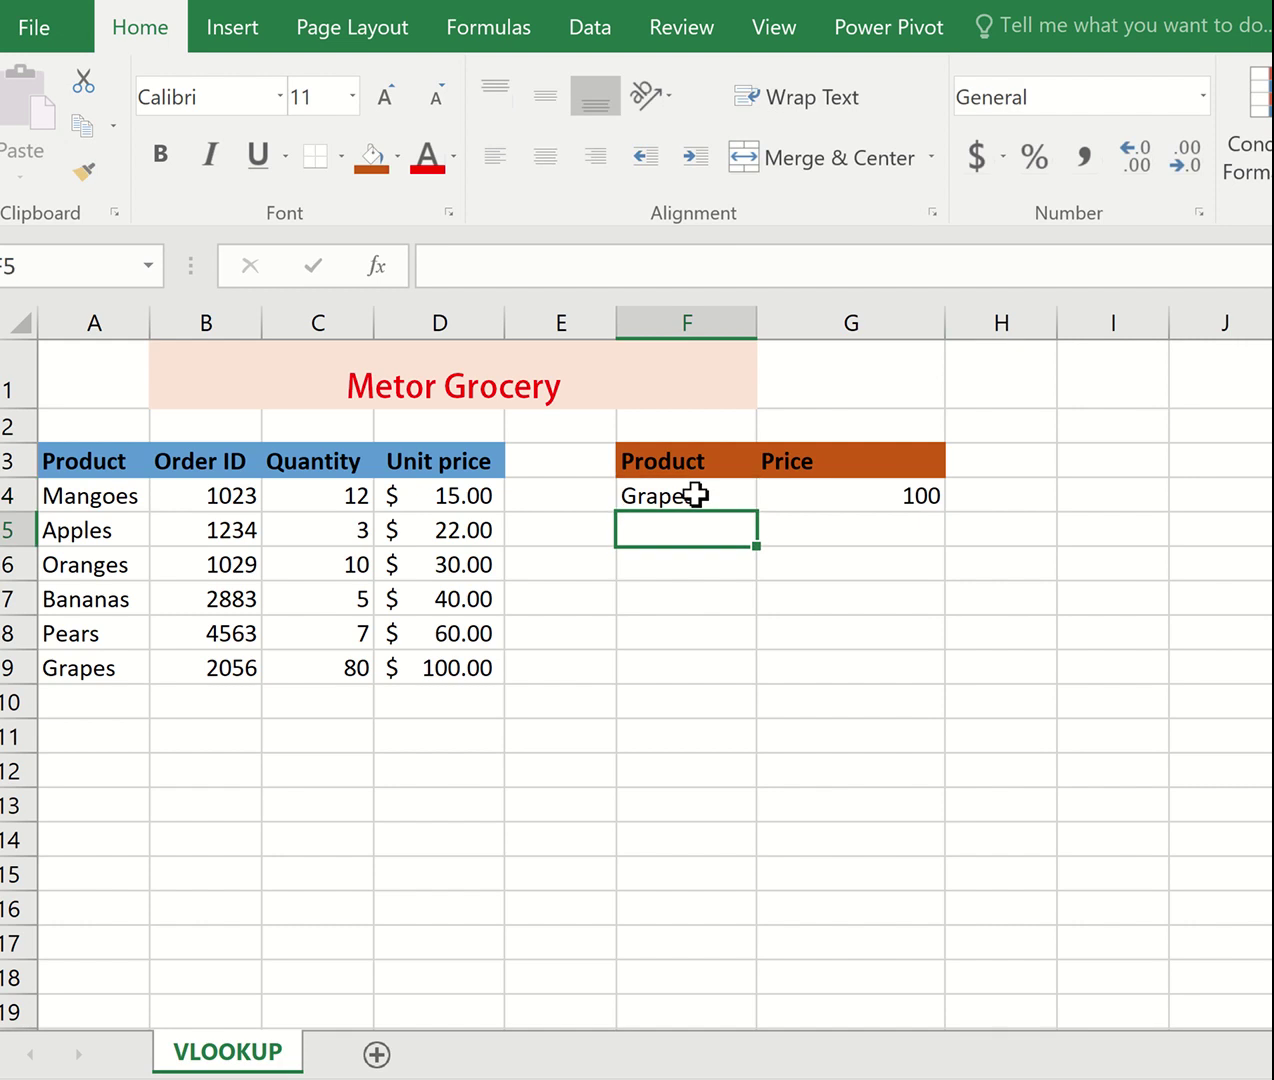
pyautogui.click(719, 572)
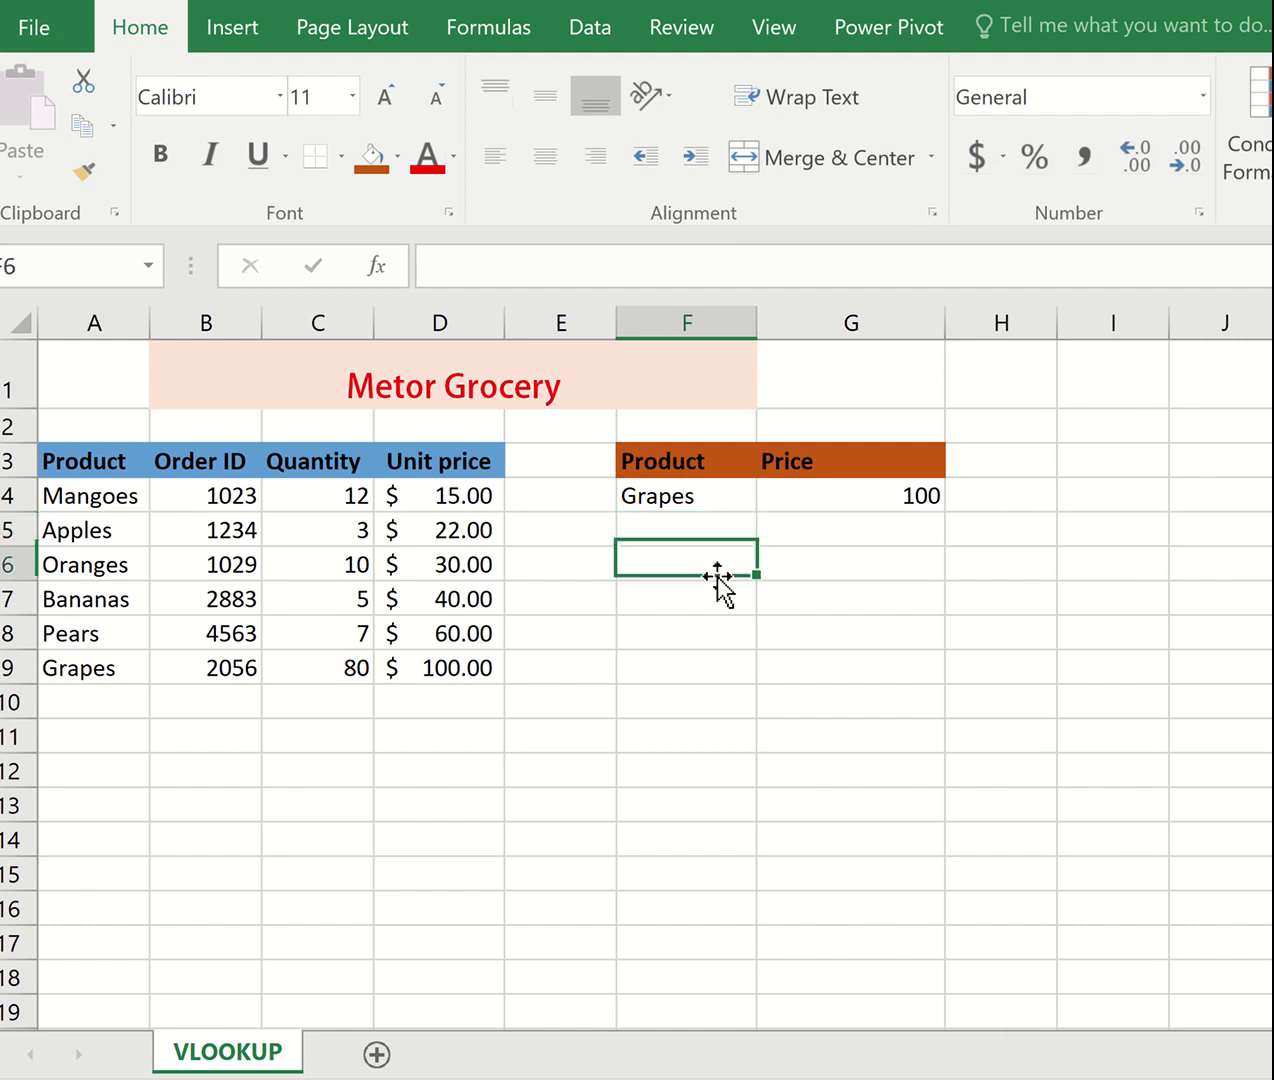
pyautogui.click(679, 508)
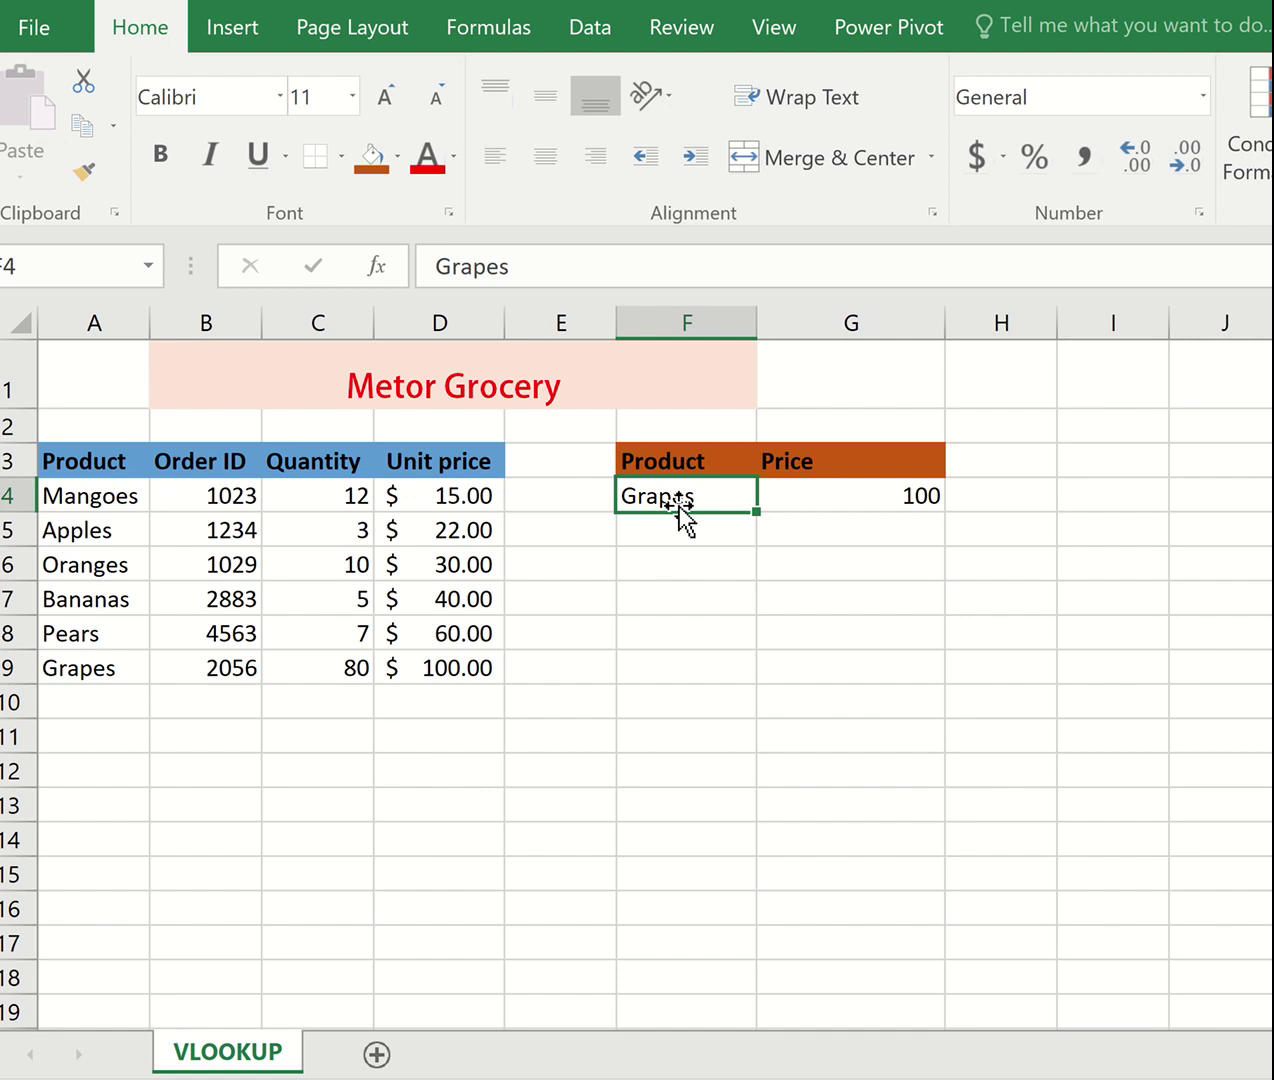
# Step: Enter the misspelled name Grepes in F4 and confirm G4 shows #N/A
pyautogui.write('G')
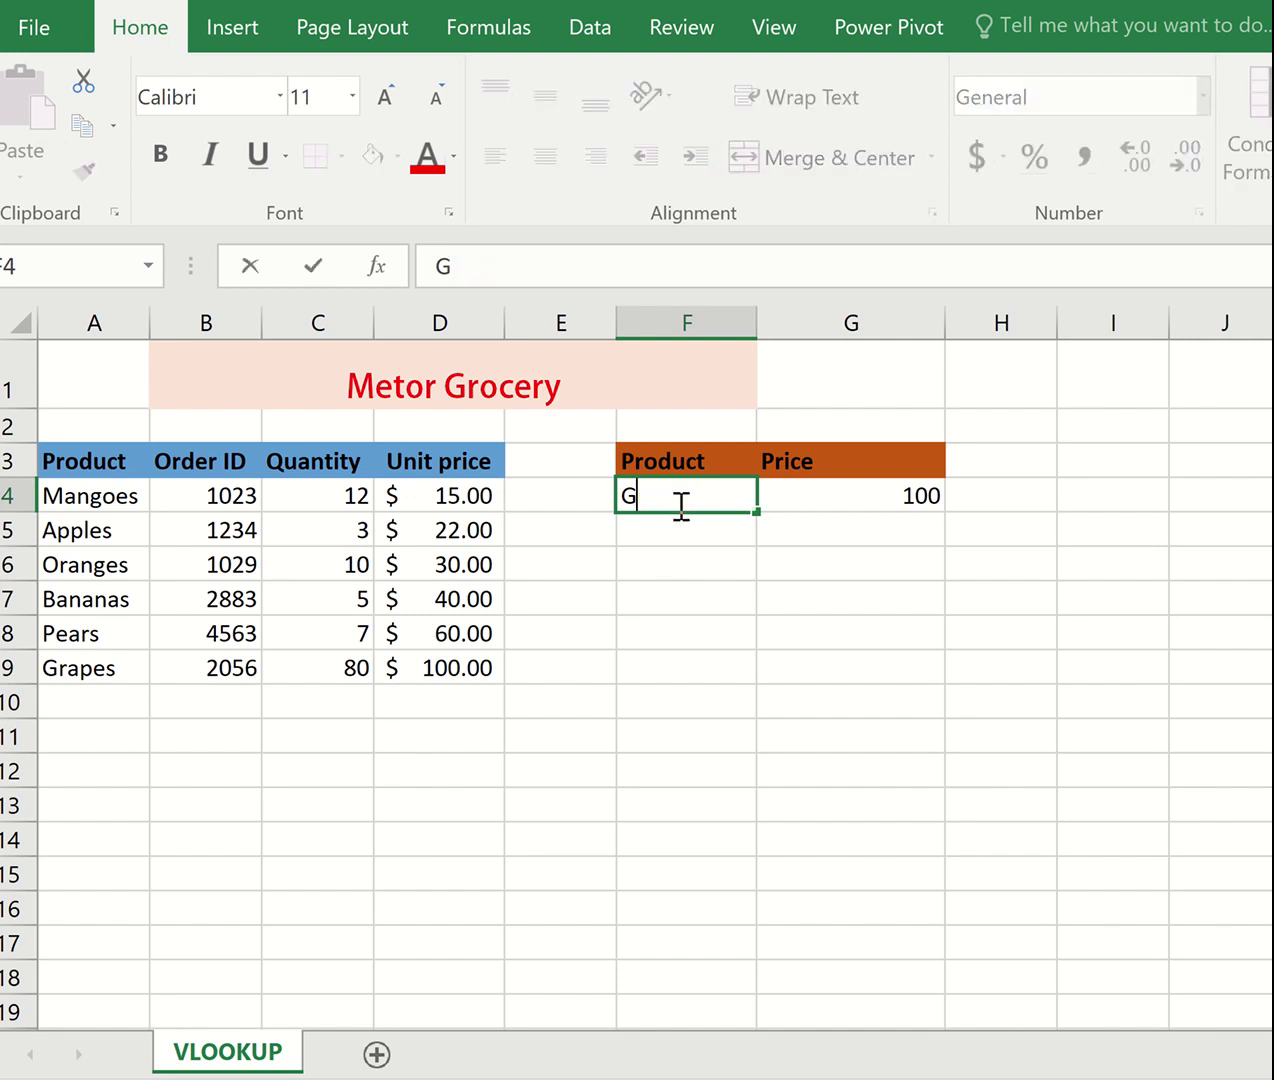
pyautogui.write('repes')
pyautogui.press('Return')
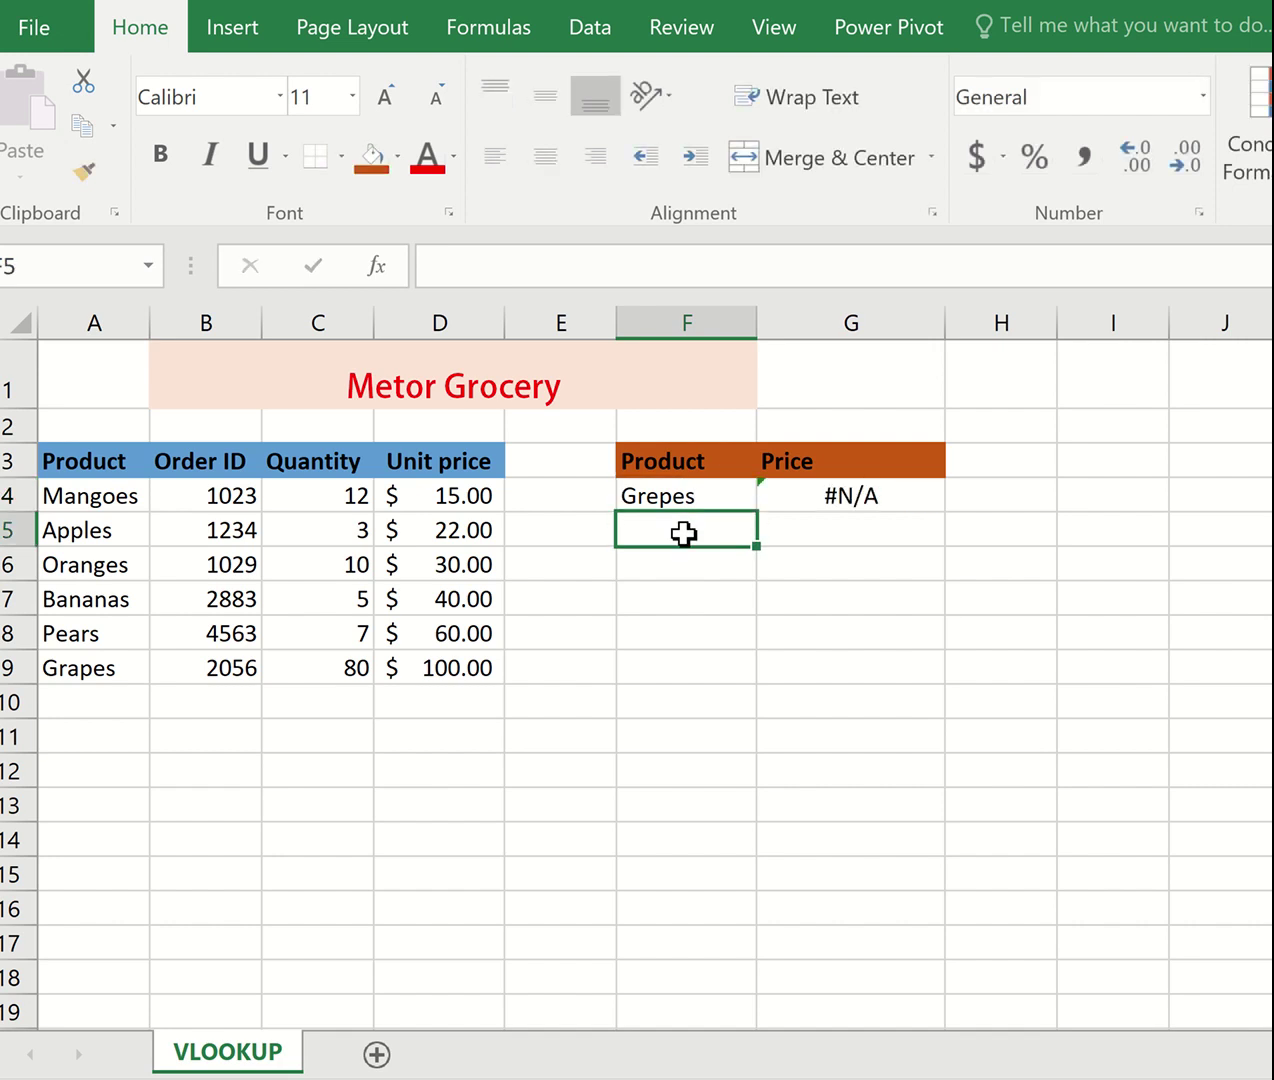
pyautogui.click(866, 500)
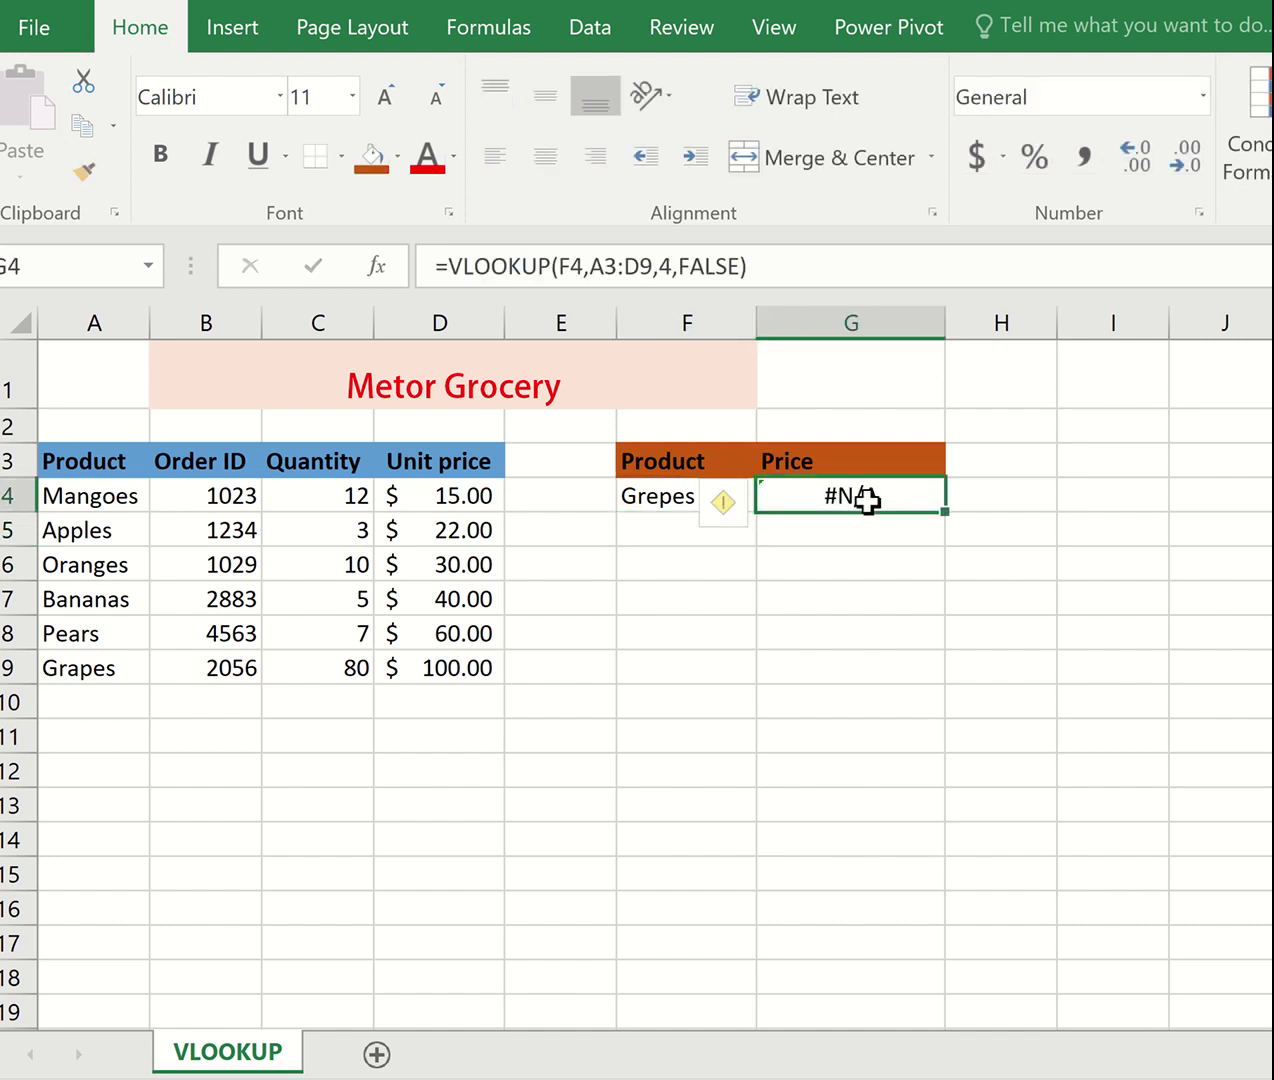
pyautogui.click(668, 508)
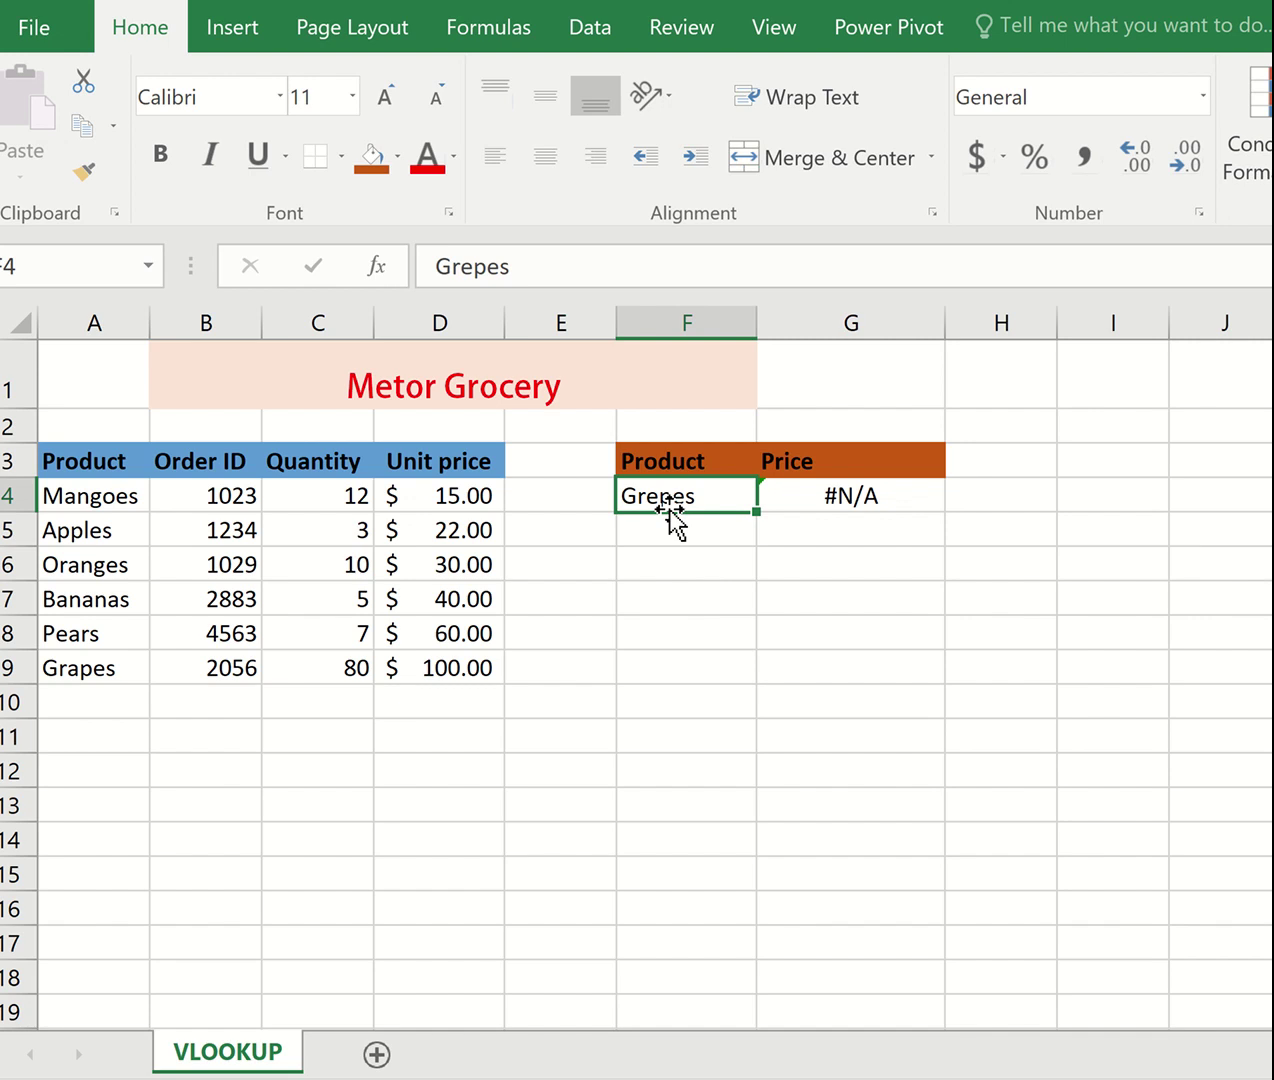
# Step: Correct F4 to Pears so the G4 lookup returns 60
pyautogui.write('Pears')
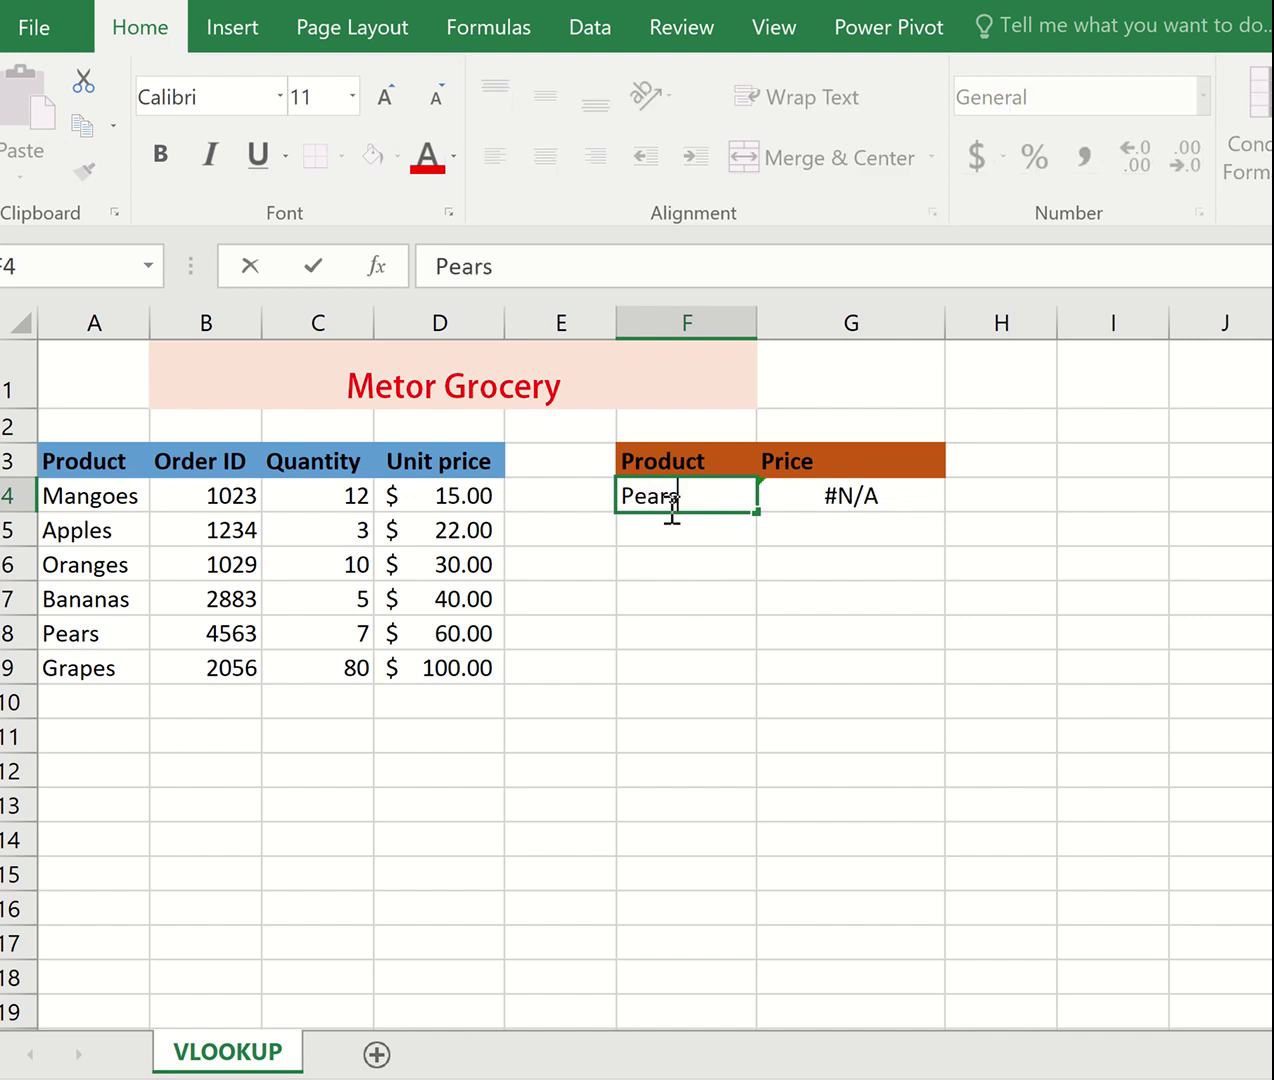
pyautogui.press('Return')
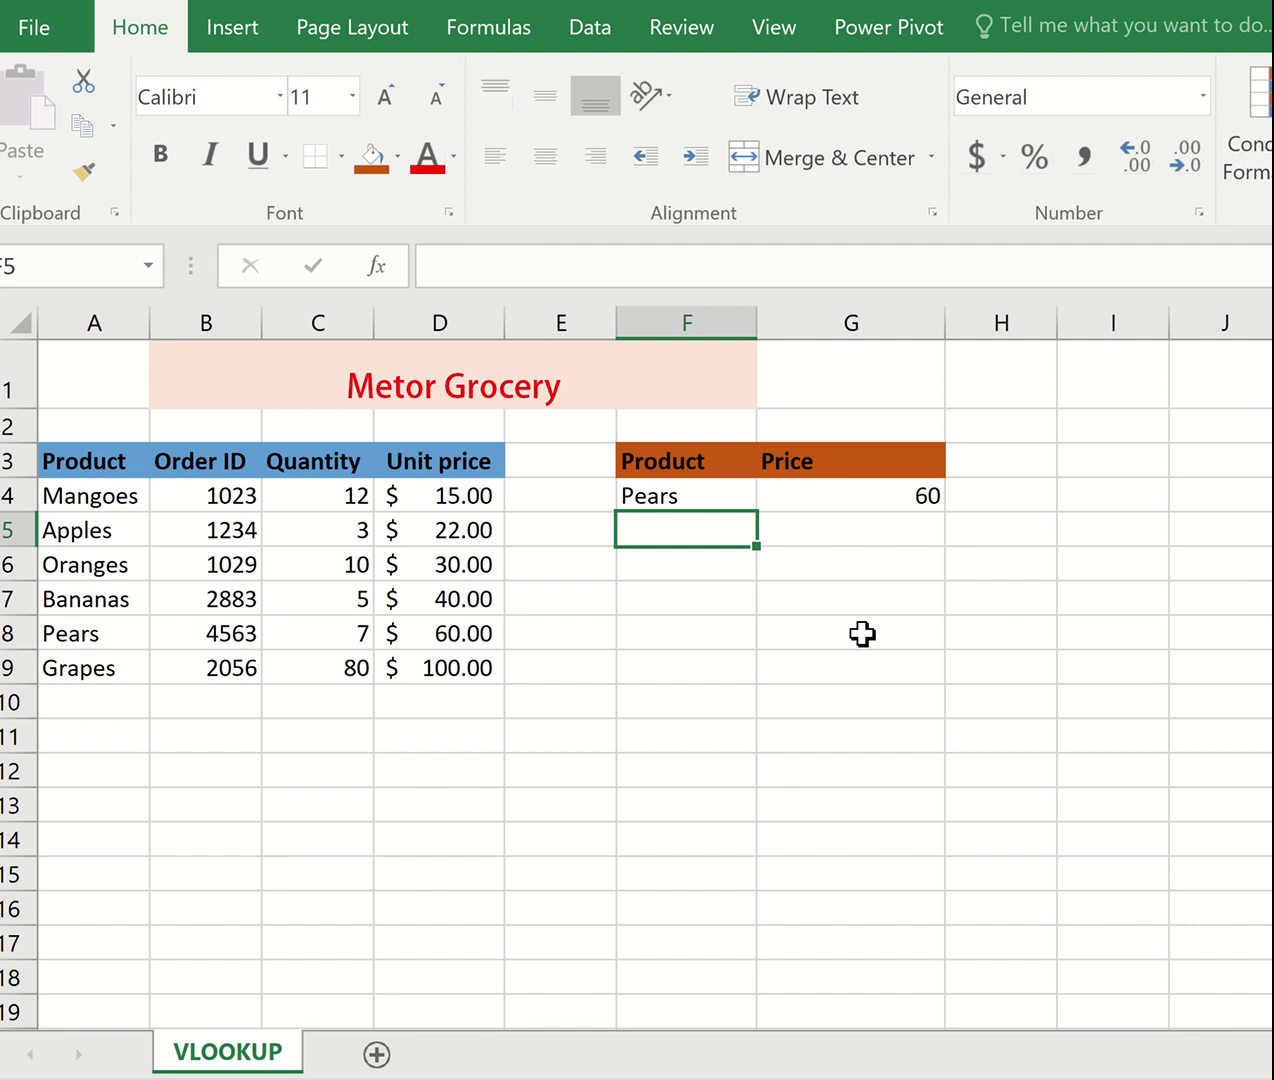
pyautogui.moveTo(924, 2)
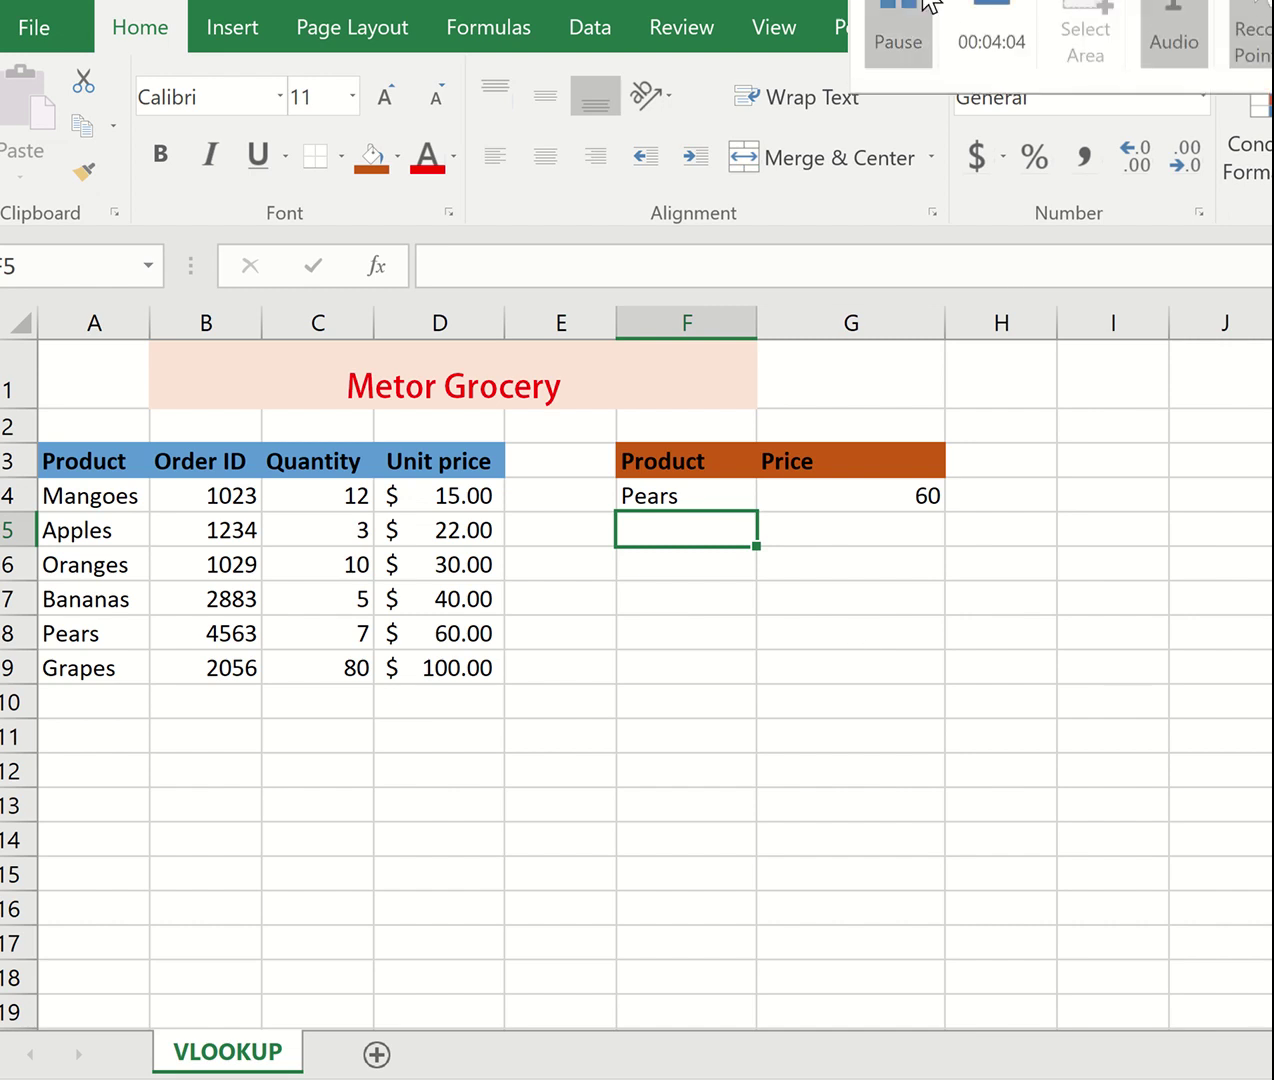